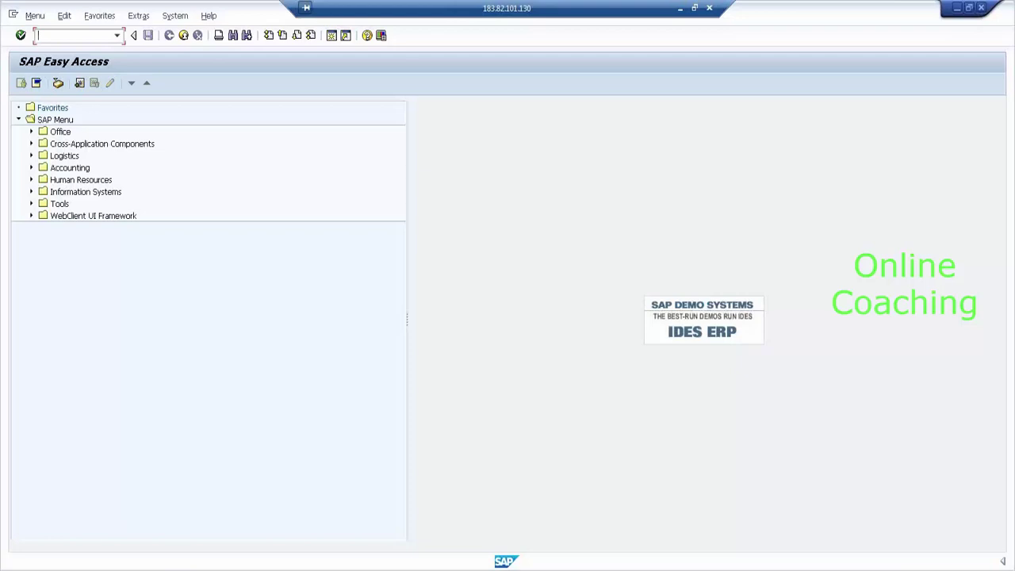
Launch transaction SE11 and start creating database table ZMDTB_7AM
type("SE11")
key("Return")
left_click(92, 35)
type("SE2")
key("BackSpace")
type("11")
key("Return")
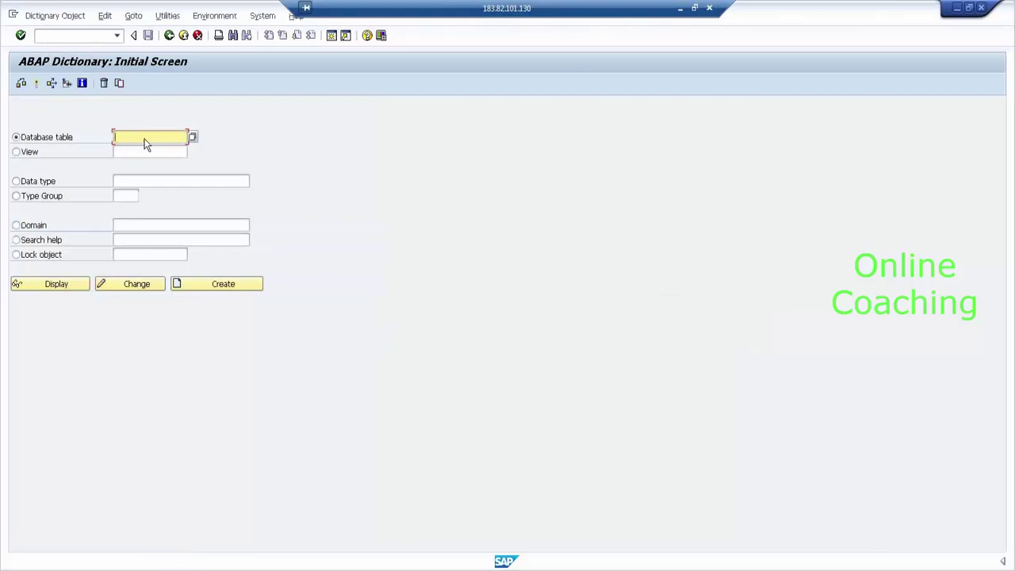
type("Z")
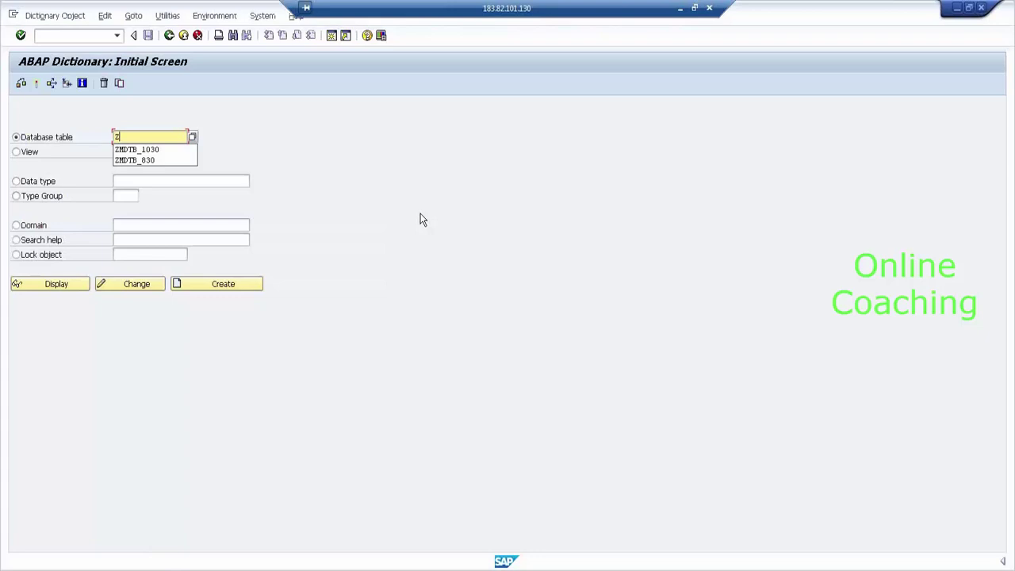
type("MDTB_7AM")
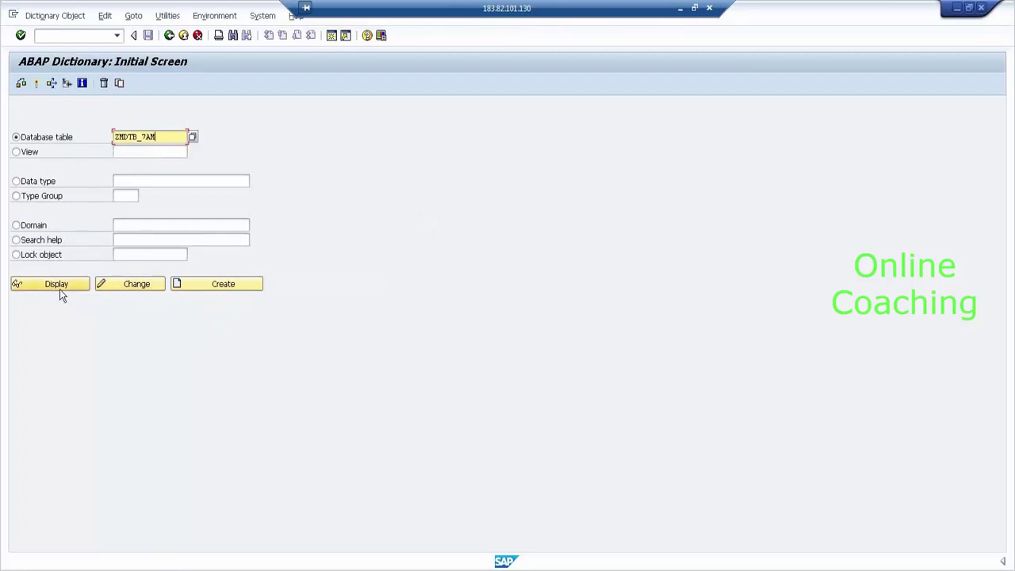
left_click(214, 287)
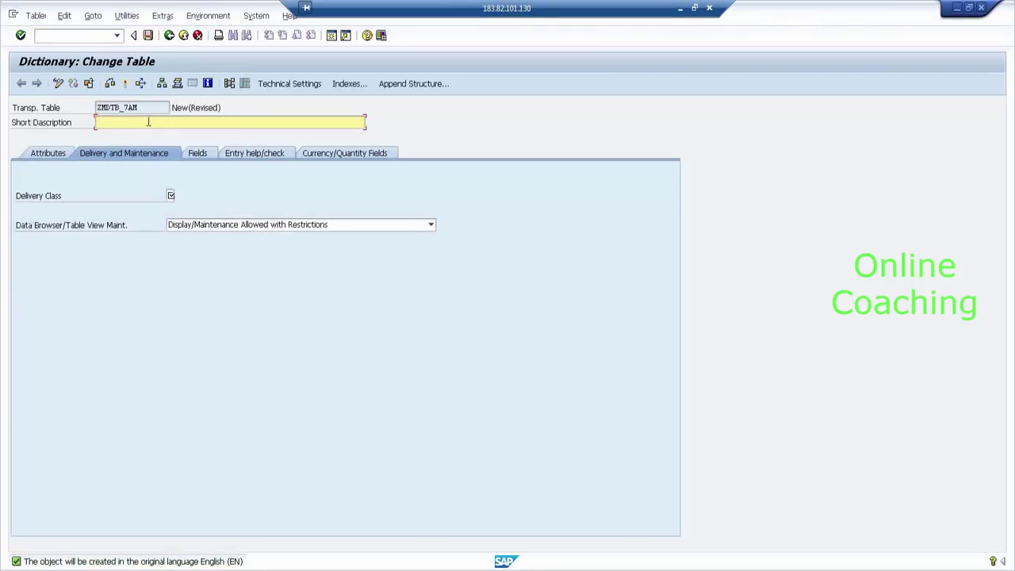
Enter 'MASTER DATA TABLE' as the short description of ZMDTB_7AM
type("SALES")
key("BackSpace")
key("BackSpace")
key("BackSpace")
key("BackSpace")
key("BackSpace")
type("MASTER DTA")
key("BackSpace")
key("BackSpace")
key("BackSpace")
type("ATA TABLE")
left_click(171, 195)
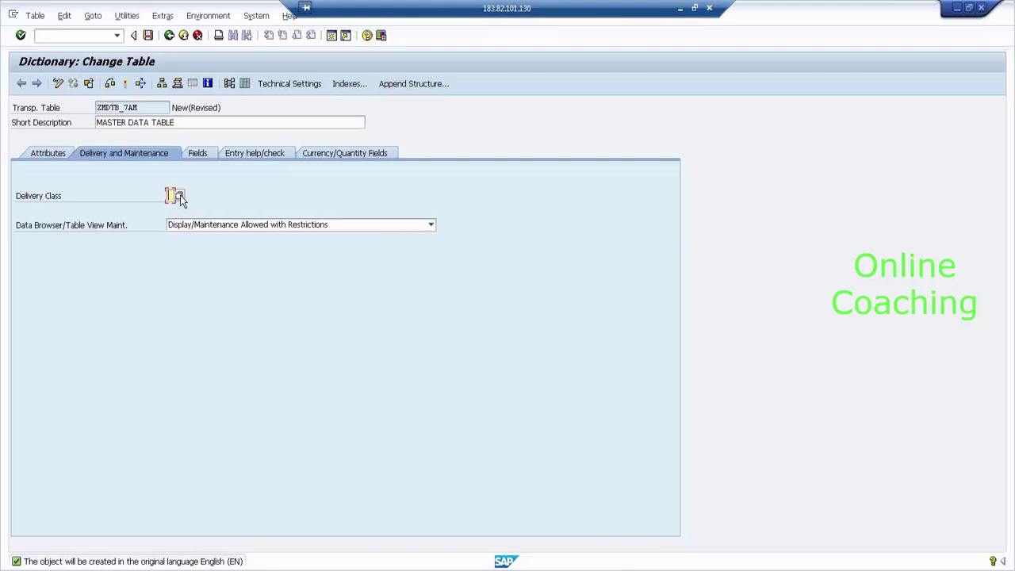
Choose delivery class A (application table) and Display/Maintenance Allowed for the data browser
left_click(179, 196)
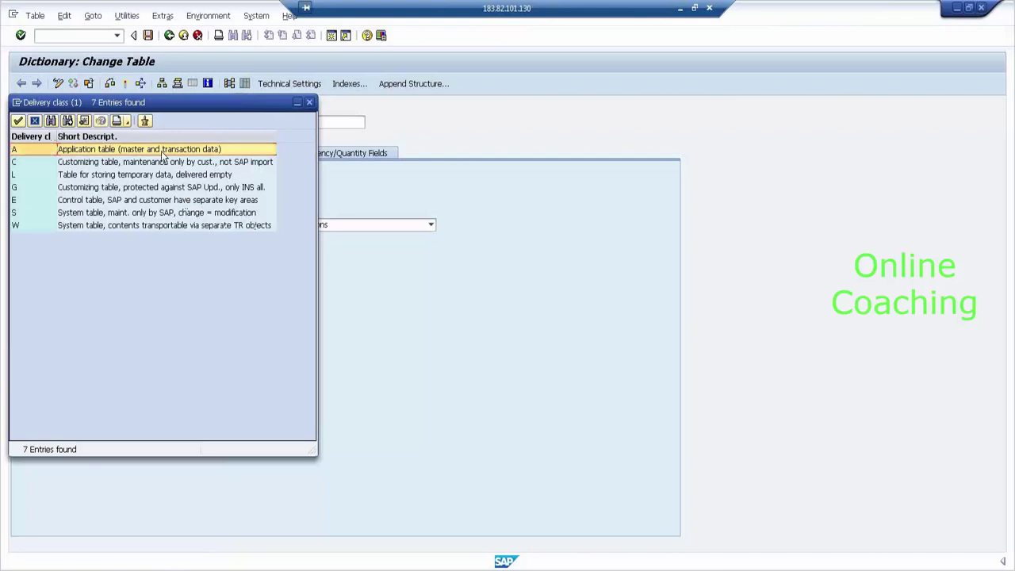
left_click(77, 154)
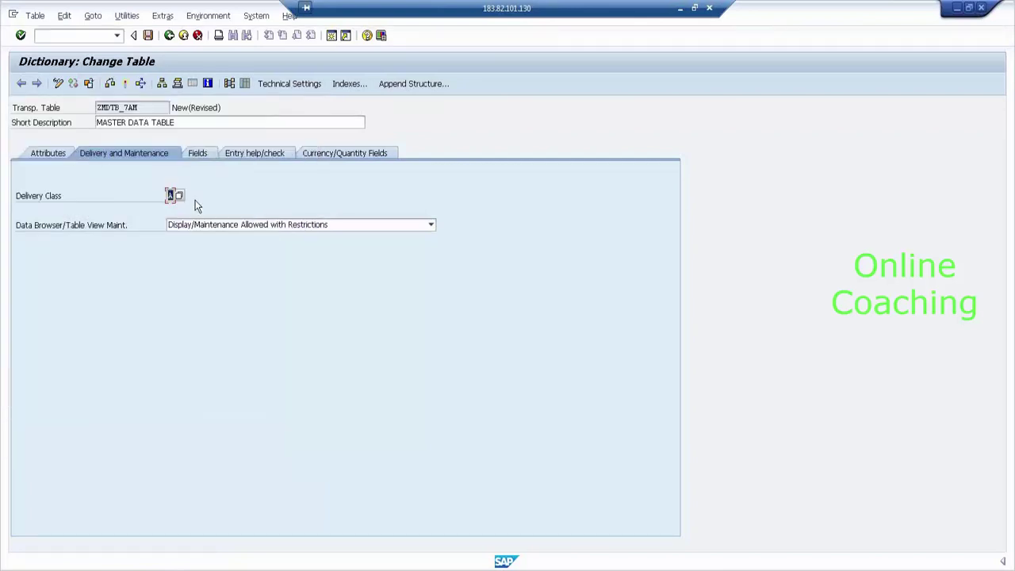
left_click(250, 198)
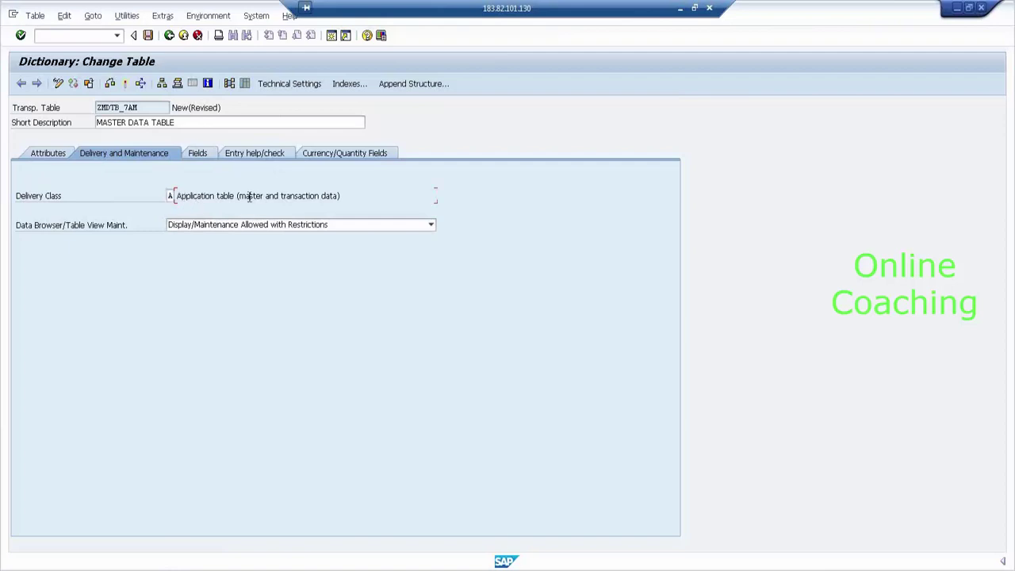
left_click_drag(240, 196, 343, 196)
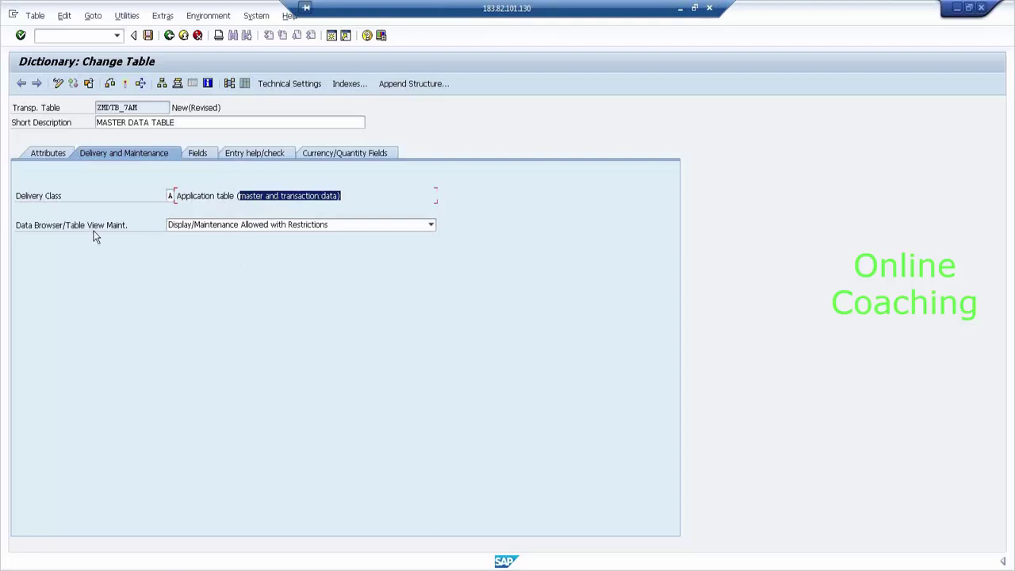
left_click(197, 226)
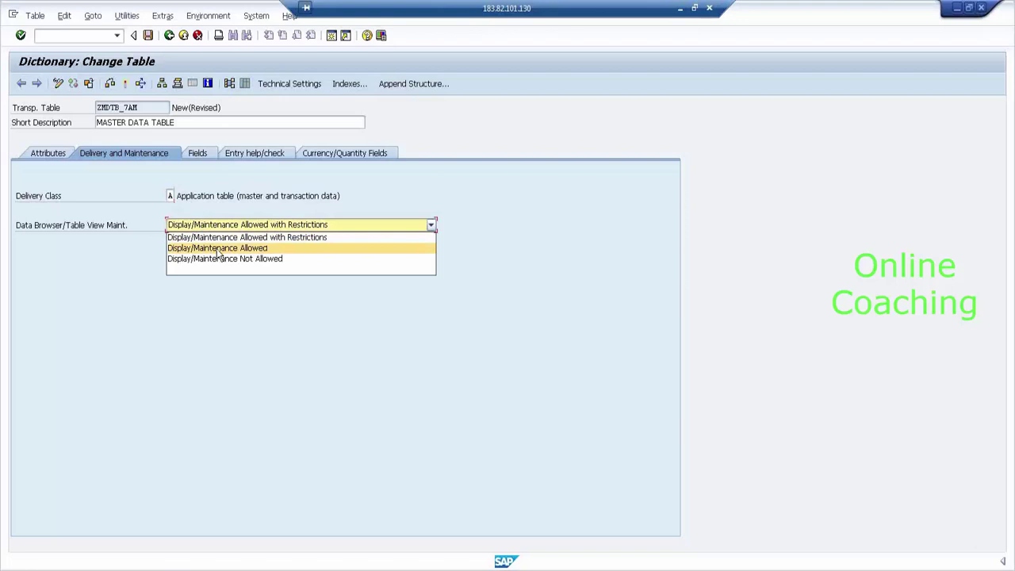
left_click(217, 249)
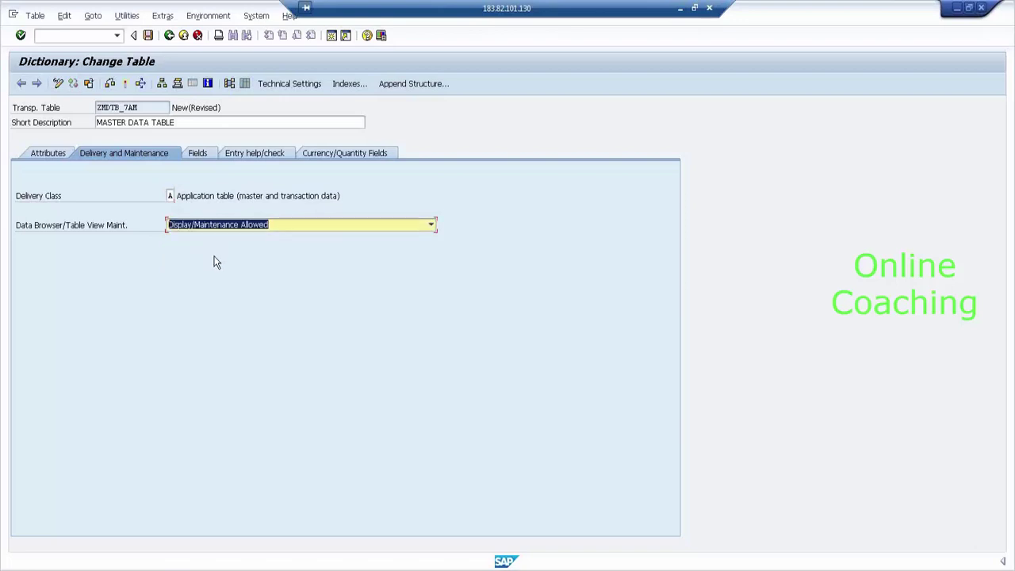
On the Fields tab, switch to Predefined Type entry for the first field row
left_click(207, 155)
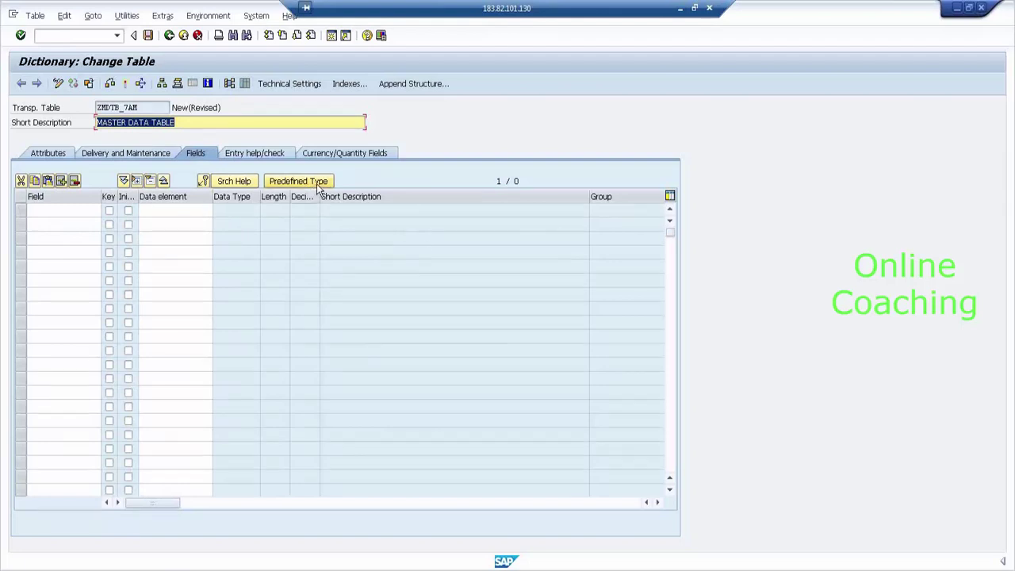
left_click(172, 209)
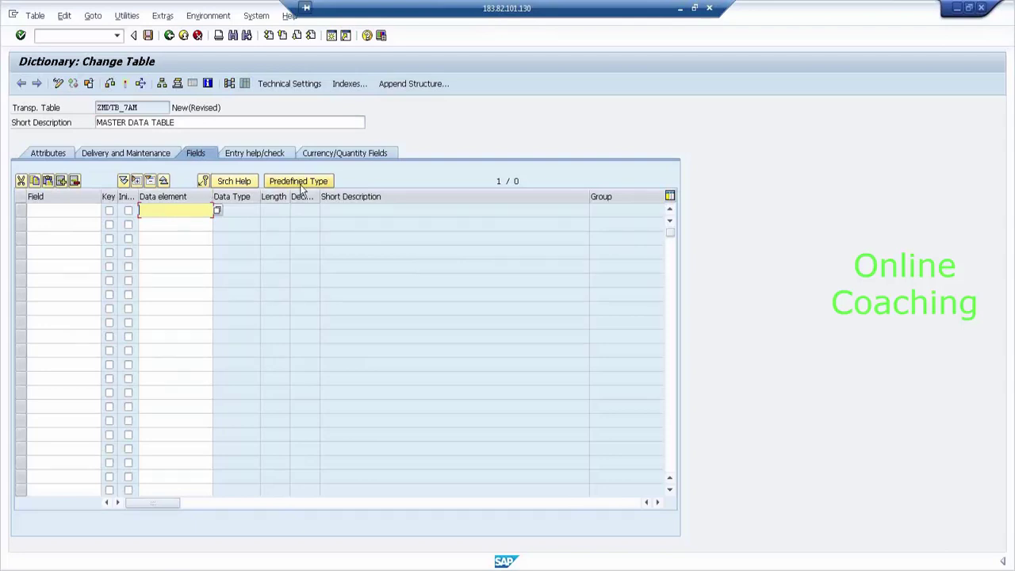
left_click(301, 184)
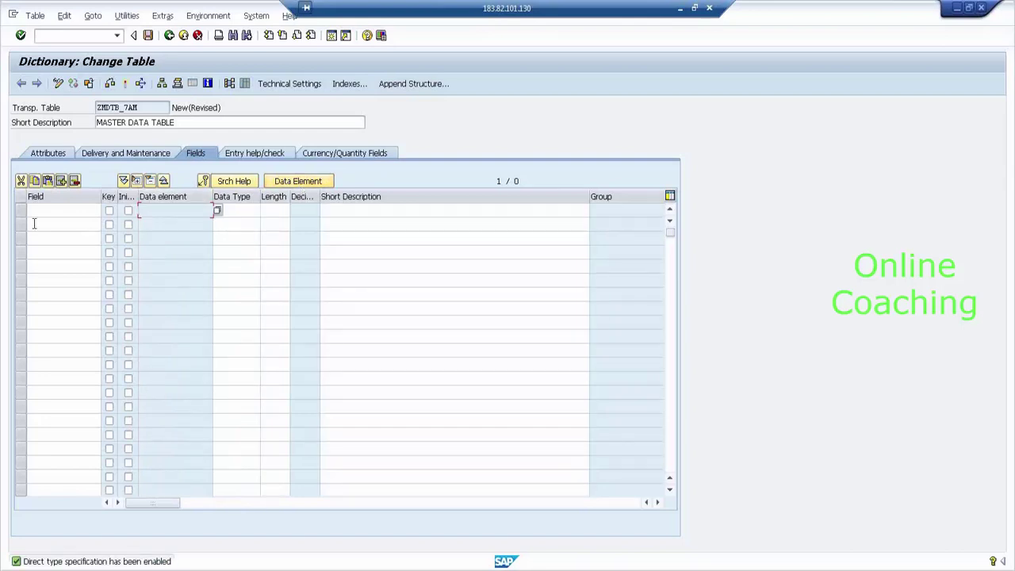
left_click(65, 210)
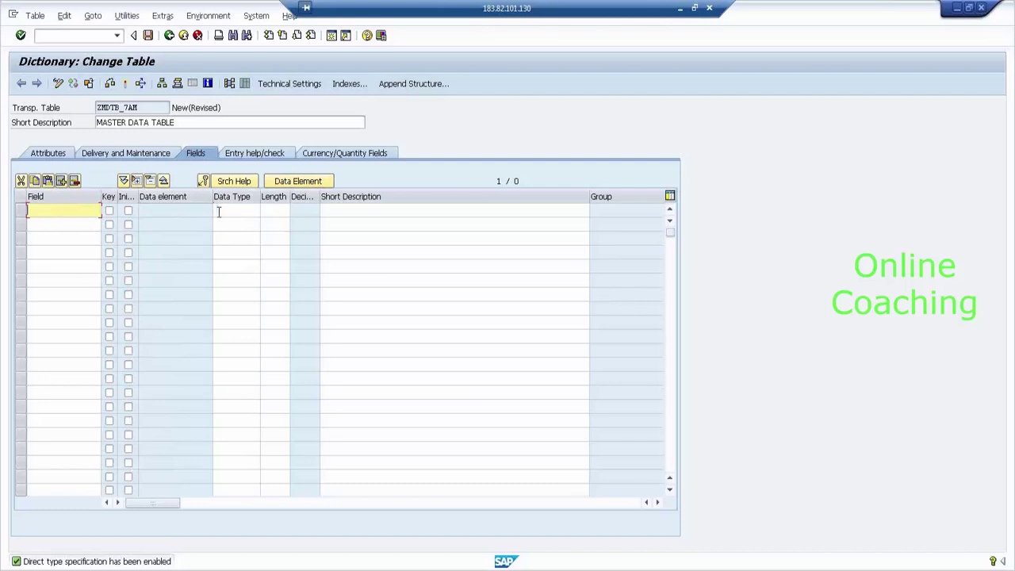
left_click(229, 210)
left_click(281, 209)
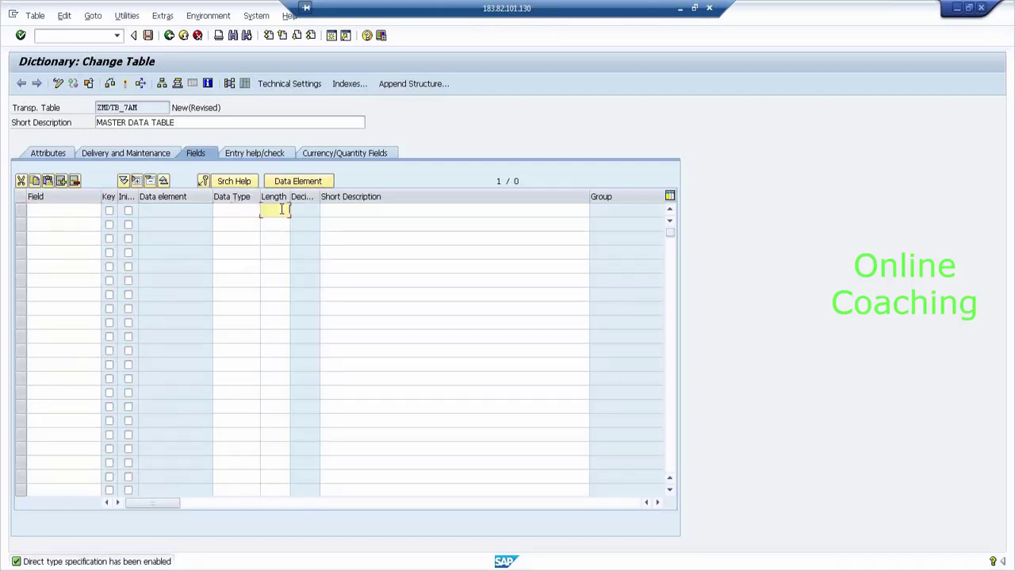
left_click(246, 210)
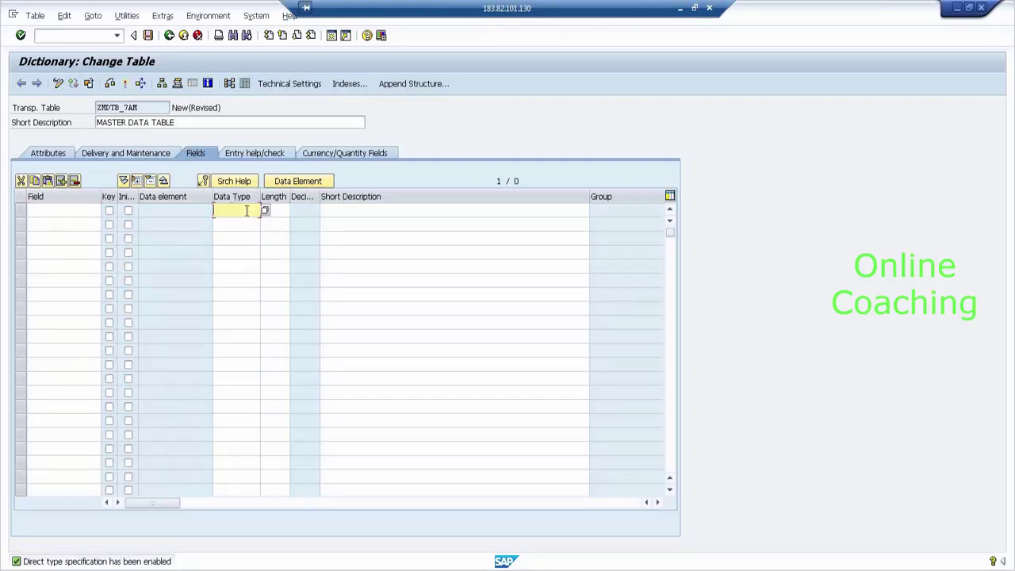
left_click(279, 209)
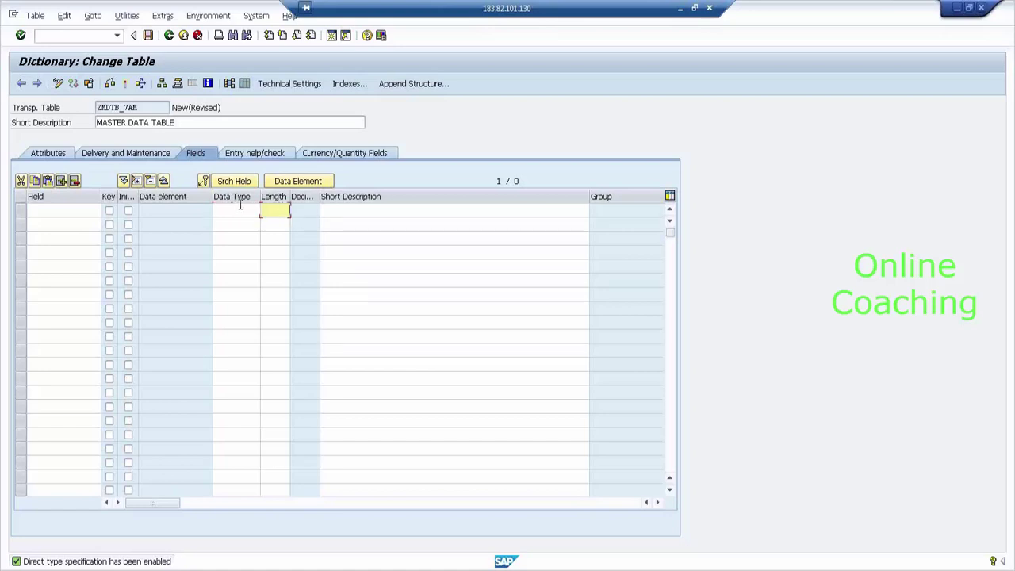
left_click(241, 208)
left_click(275, 211)
left_click(76, 211)
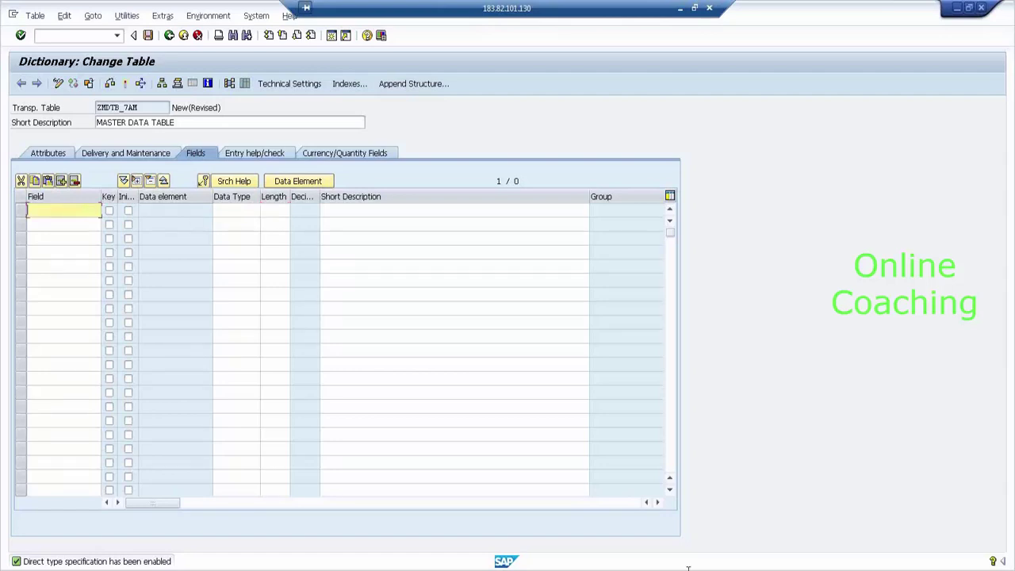
Define field SMID as CHAR 10 with description 'SALES MAN ID'
type("ZS")
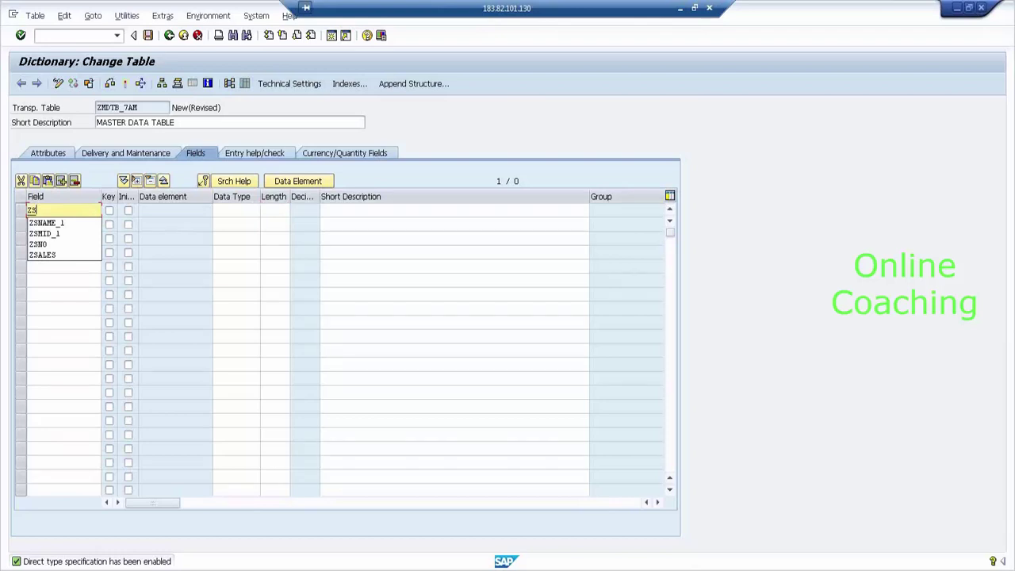
key("BackSpace")
key("BackSpace")
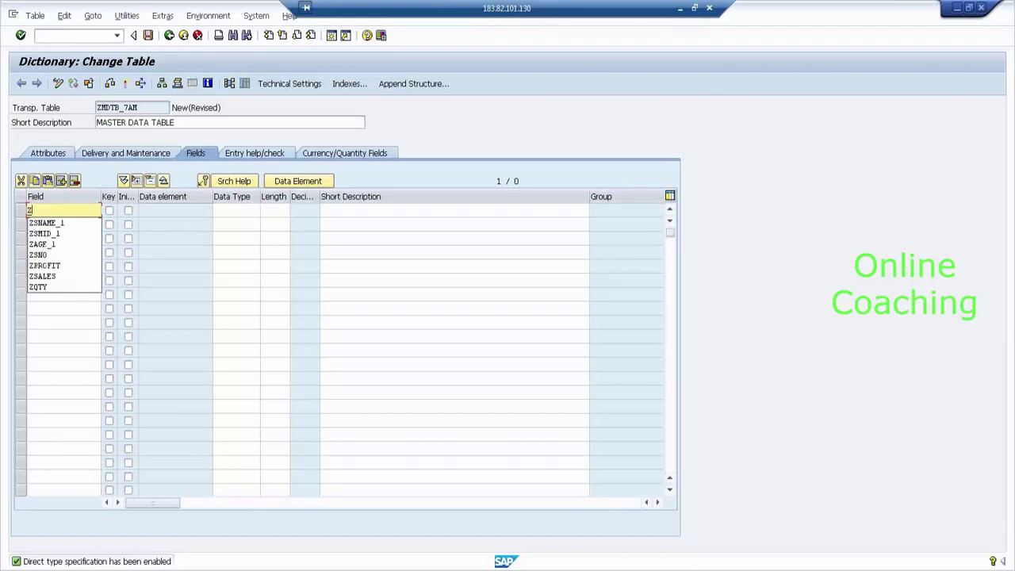
type("ZS")
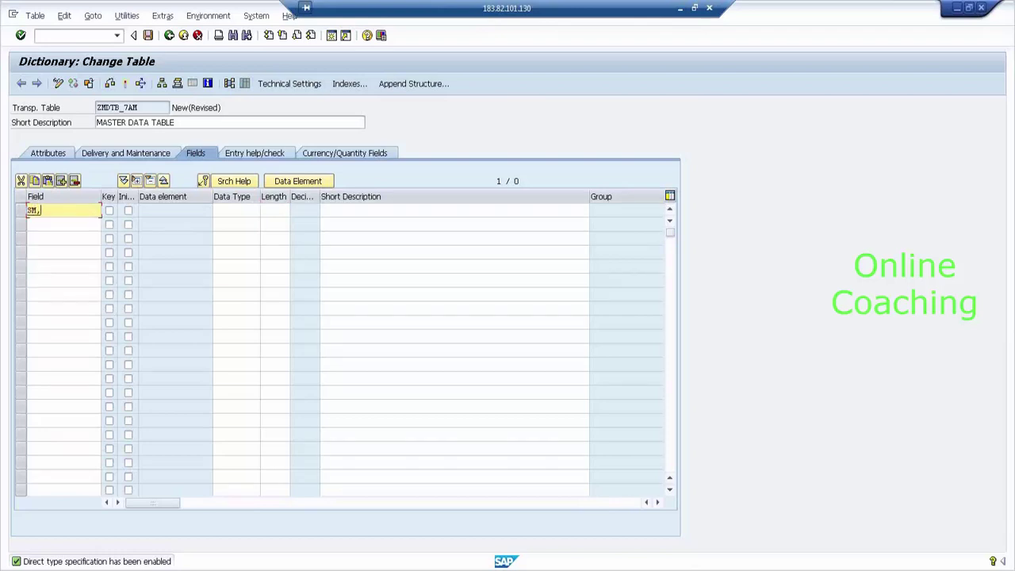
key("BackSpace")
key("BackSpace")
type("SMID")
key("Tab")
key("Tab")
key("Tab")
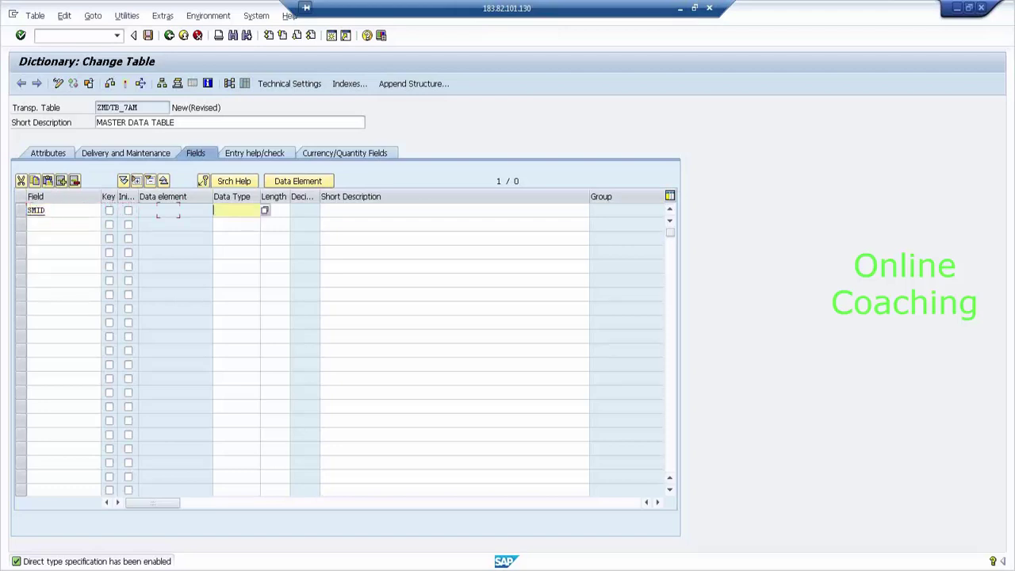
type("CHAR")
key("Tab")
type("10")
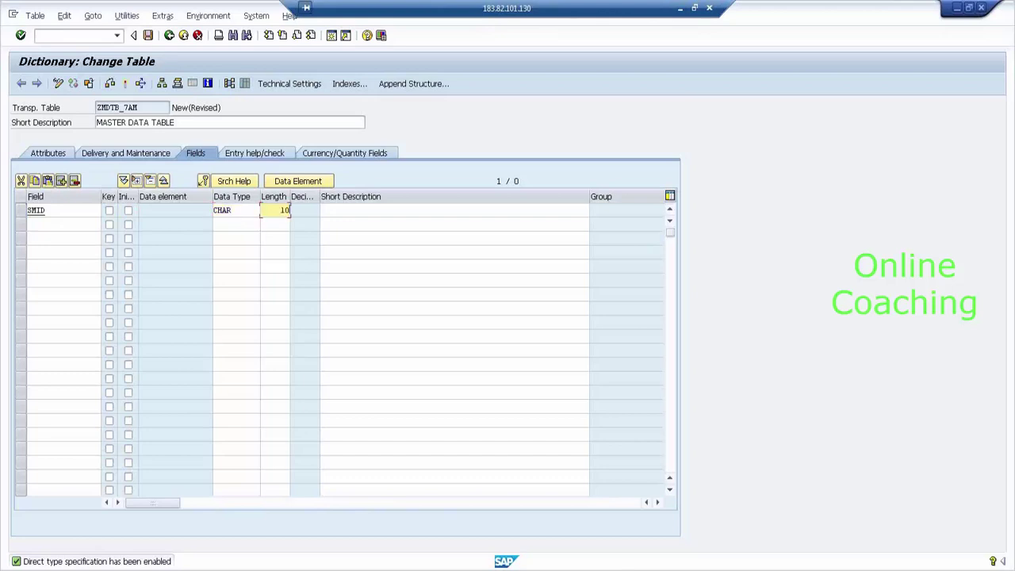
key("Tab")
type("SALES MAN ID")
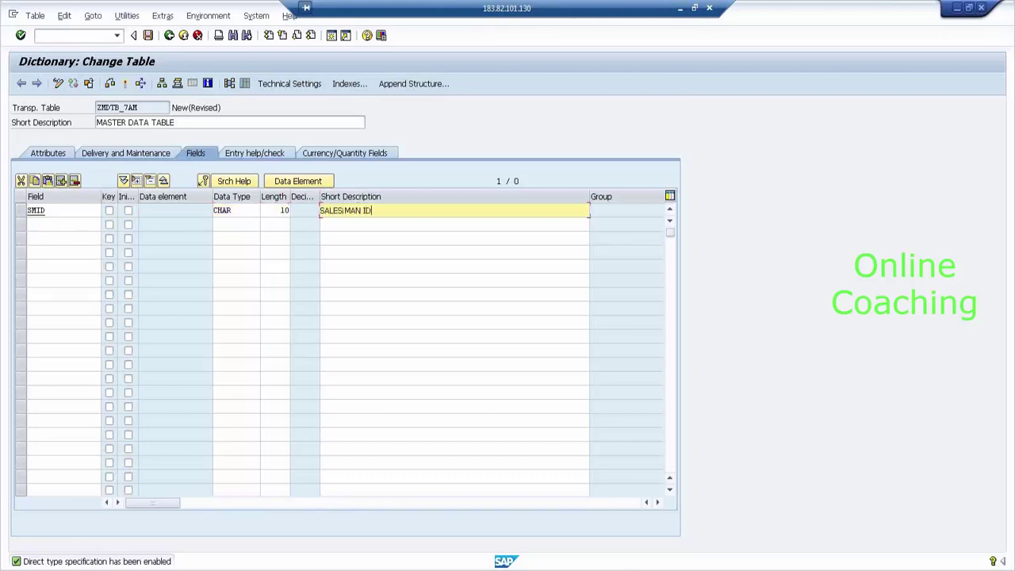
key("Return")
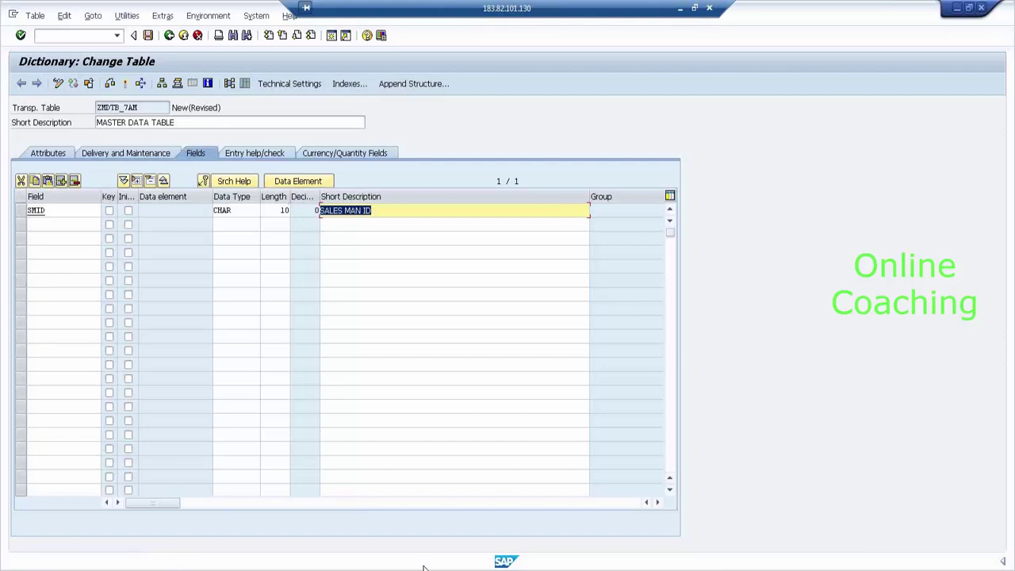
Add field SNAME as CHAR 10 with description 'SALES MAN NAME'
left_click(67, 224)
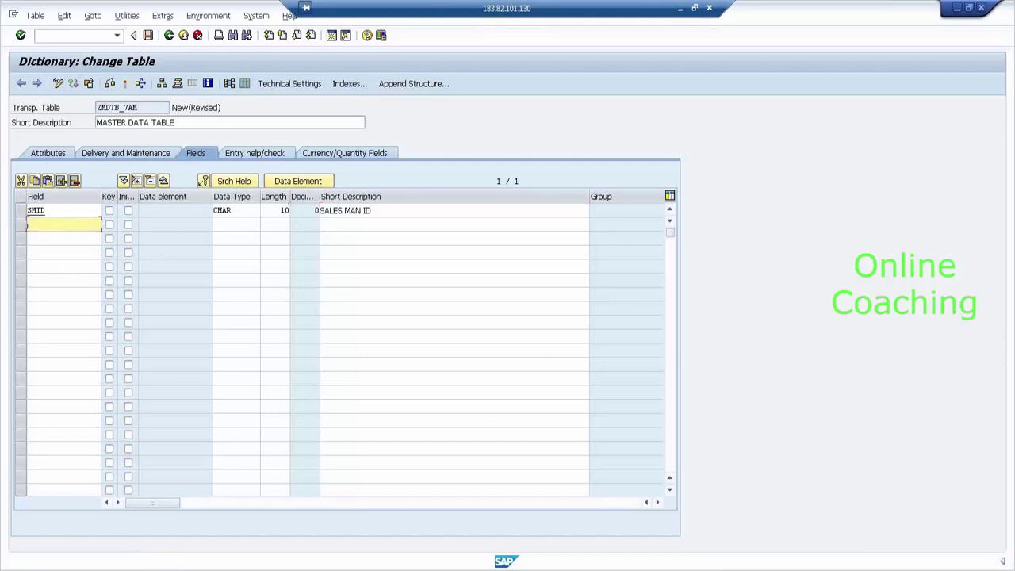
type("SNAME")
key("Tab")
key("Tab")
key("Tab")
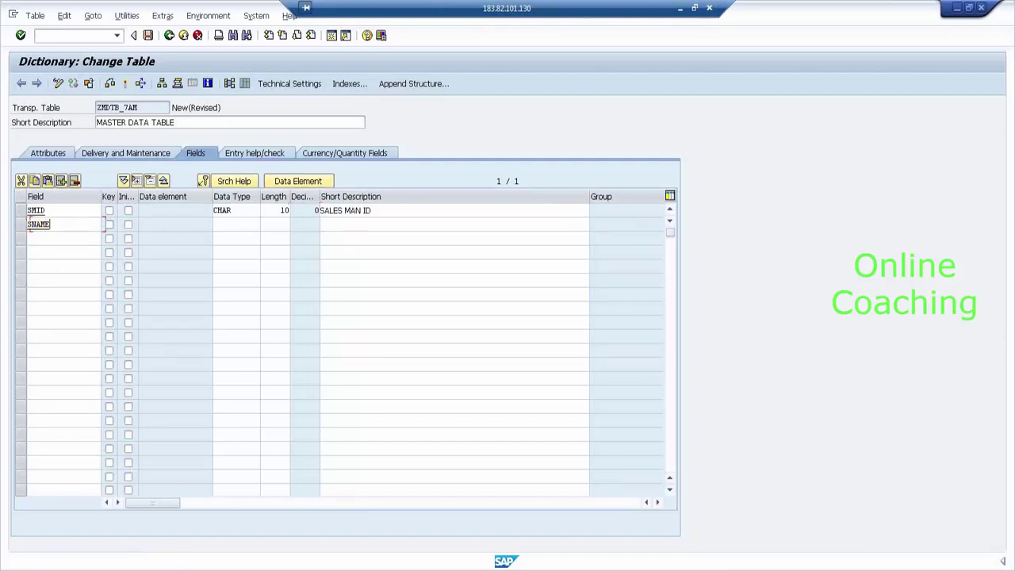
type("CHAR")
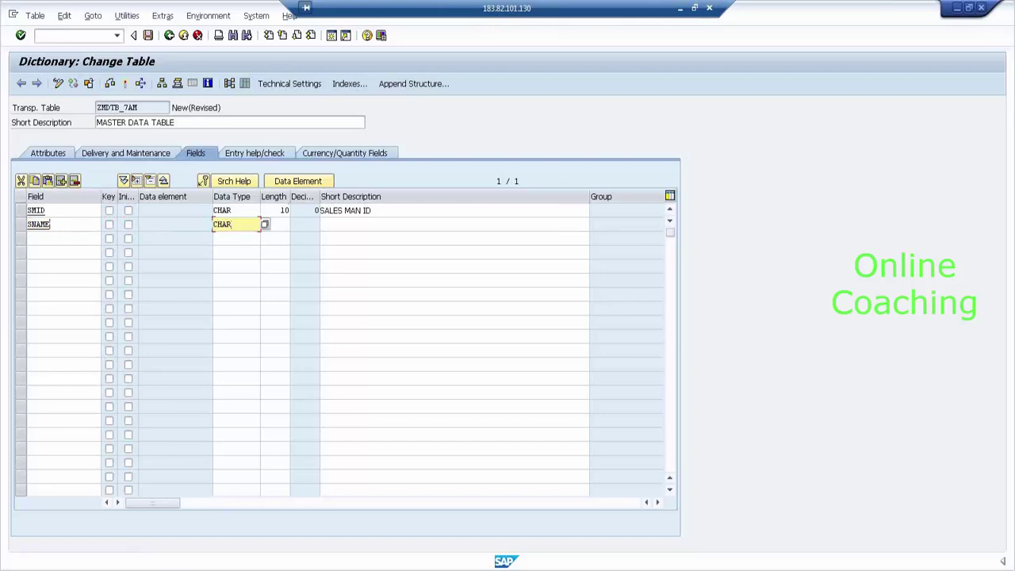
key("Tab")
type("10")
key("Tab")
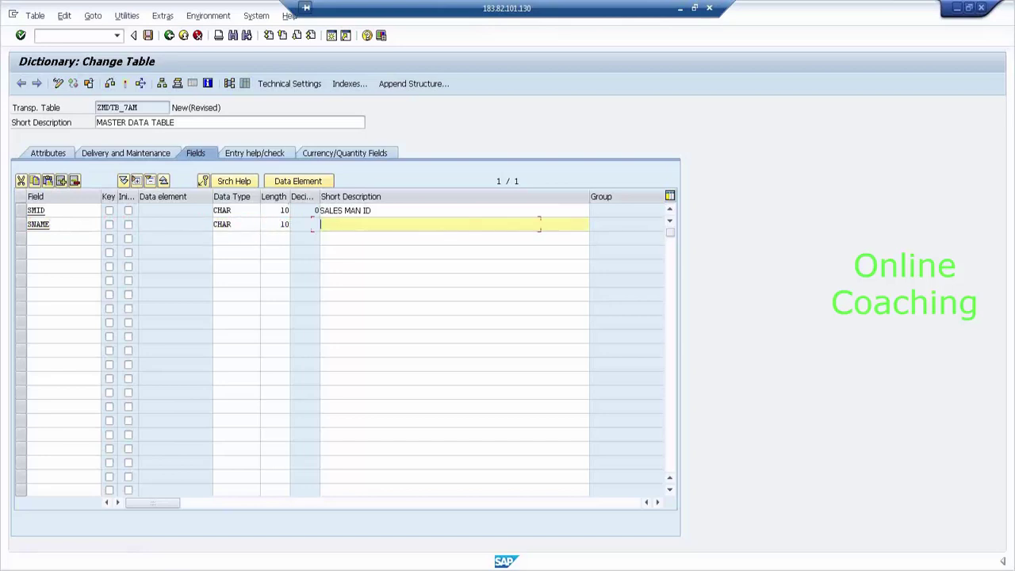
type("SALES MAN NAME")
key("Return")
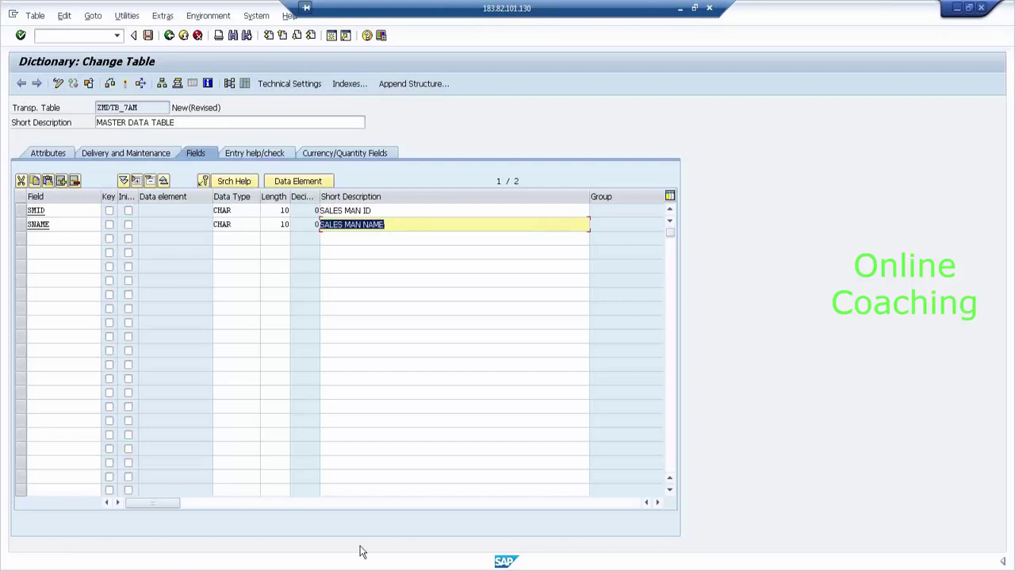
Add field SAGE as NUMC 2 with description 'SALES MAN AGE'
left_click(36, 240)
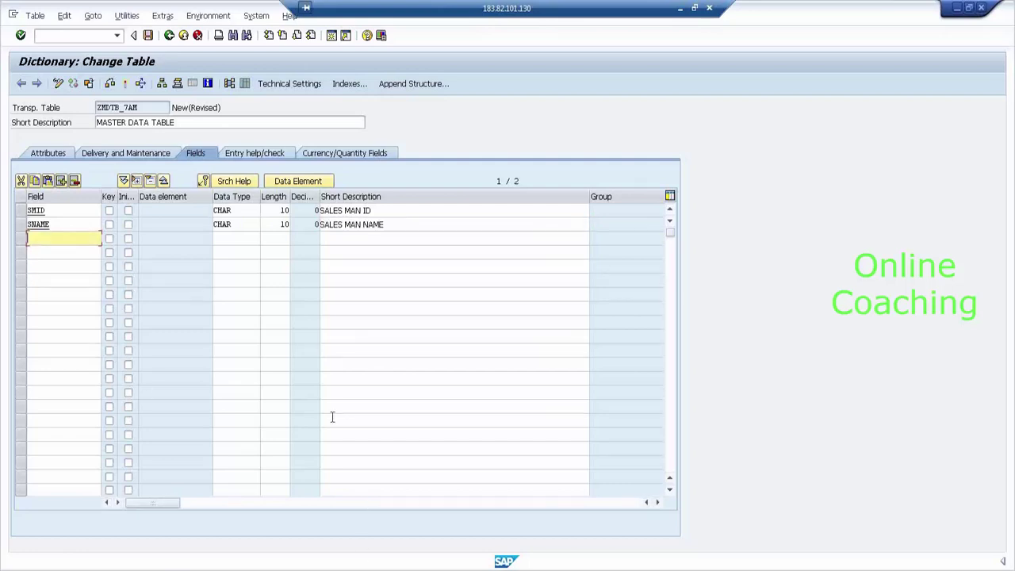
type("ZS")
key("BackSpace")
key("BackSpace")
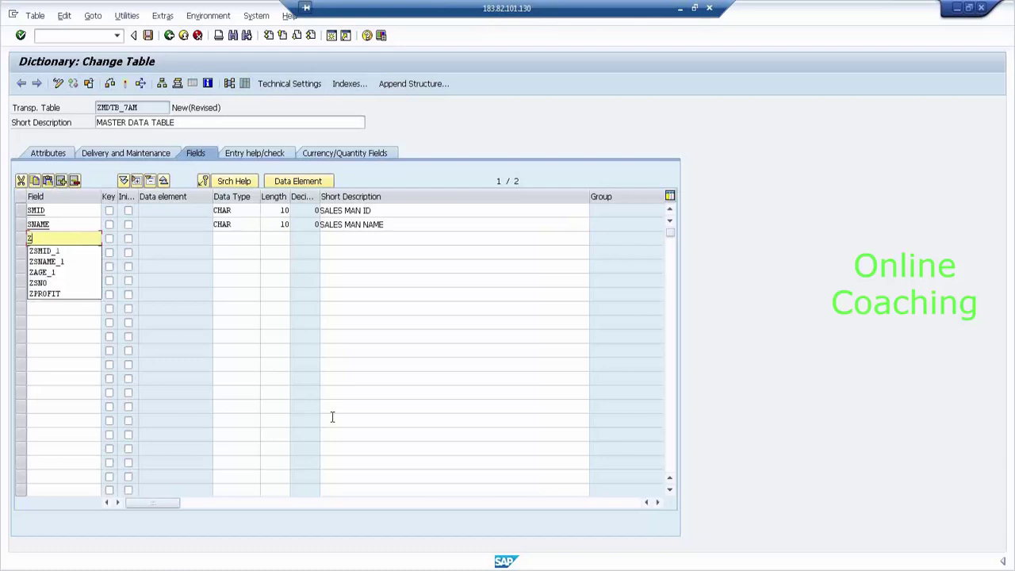
type("SAGE")
key("Tab")
key("Tab")
key("Tab")
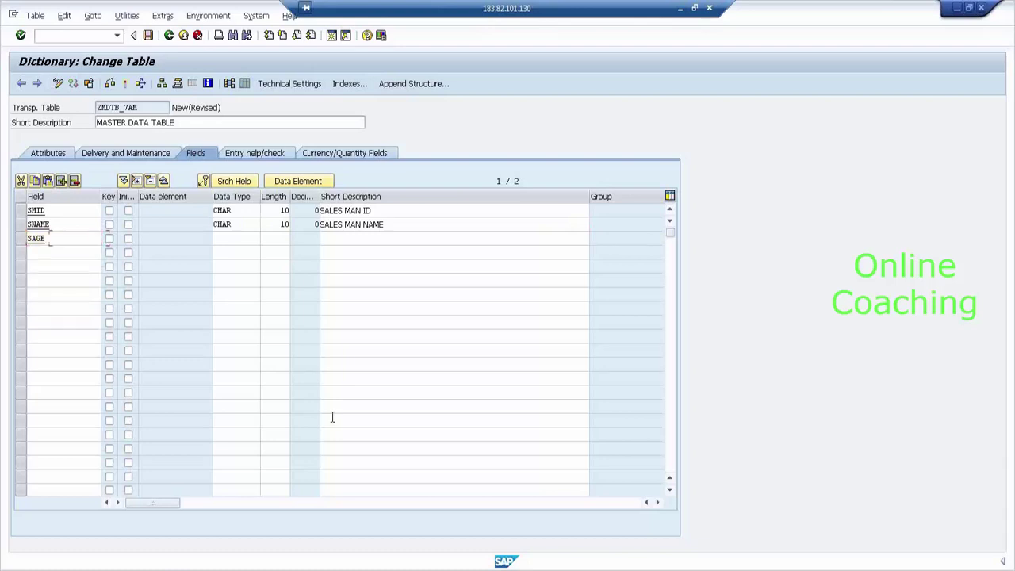
type("NUMC")
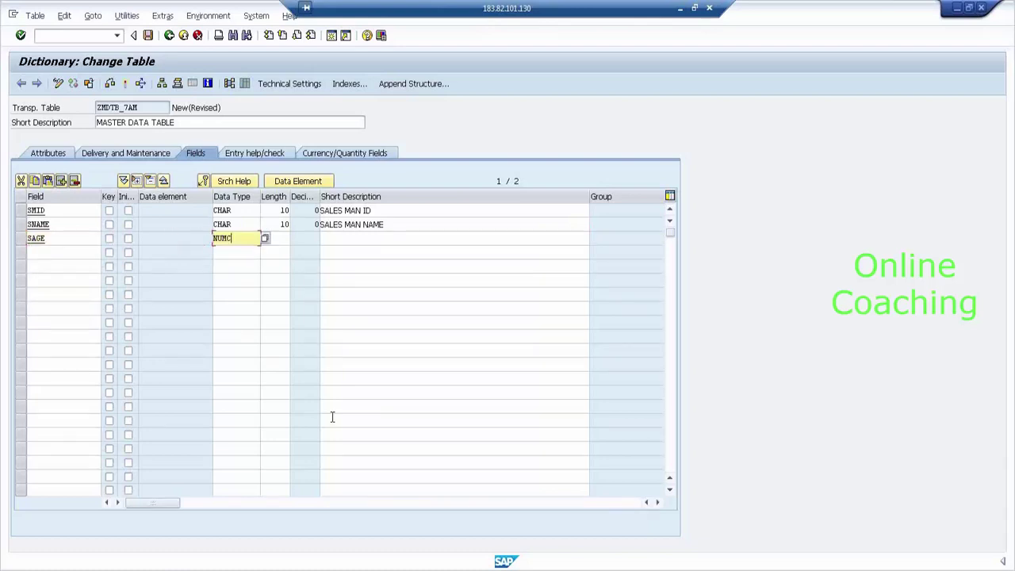
key("Tab")
type("2")
key("Tab")
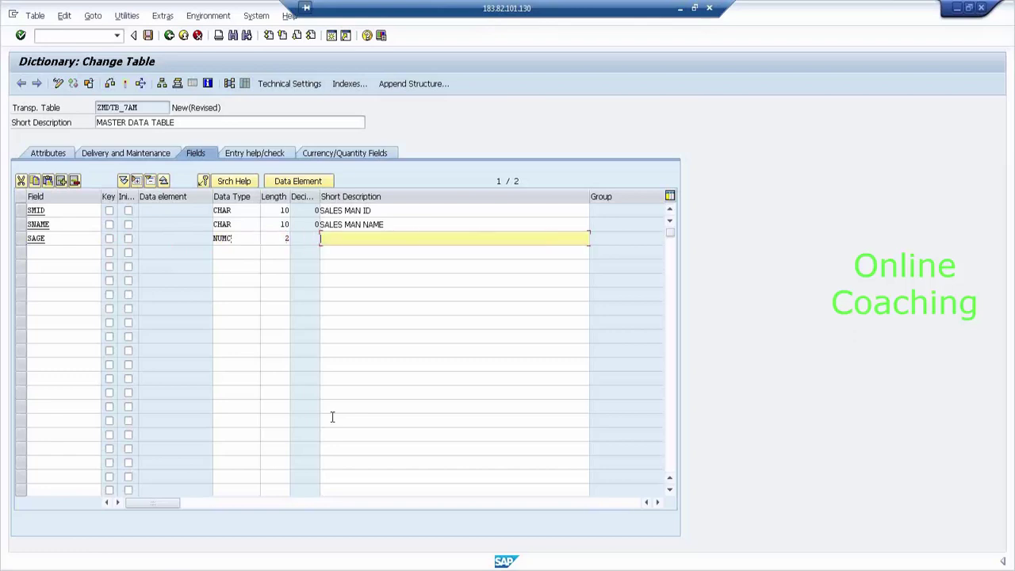
type("SALES MAN AGE")
key("Return")
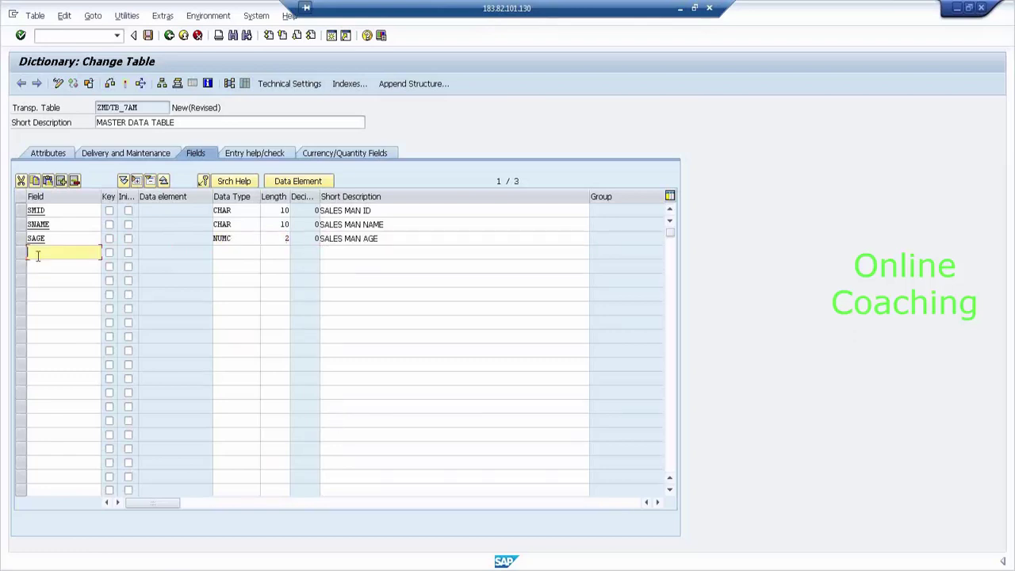
Add field SADDRESS as CHAR 20 with description 'SALES MAN ADDRESS'
type("SADDRESS")
key("Tab")
key("Tab")
key("Tab")
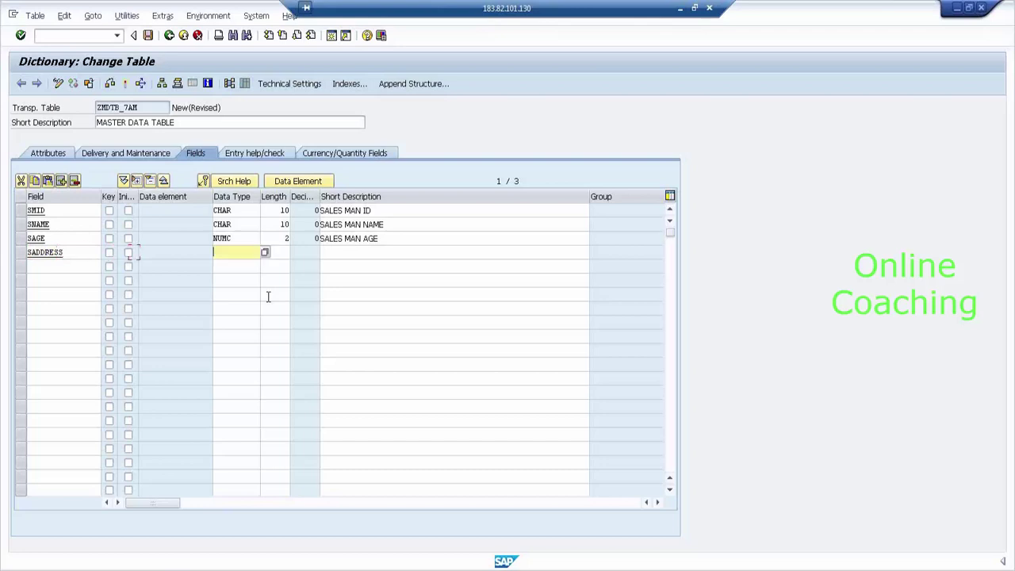
type("CHAR")
key("Tab")
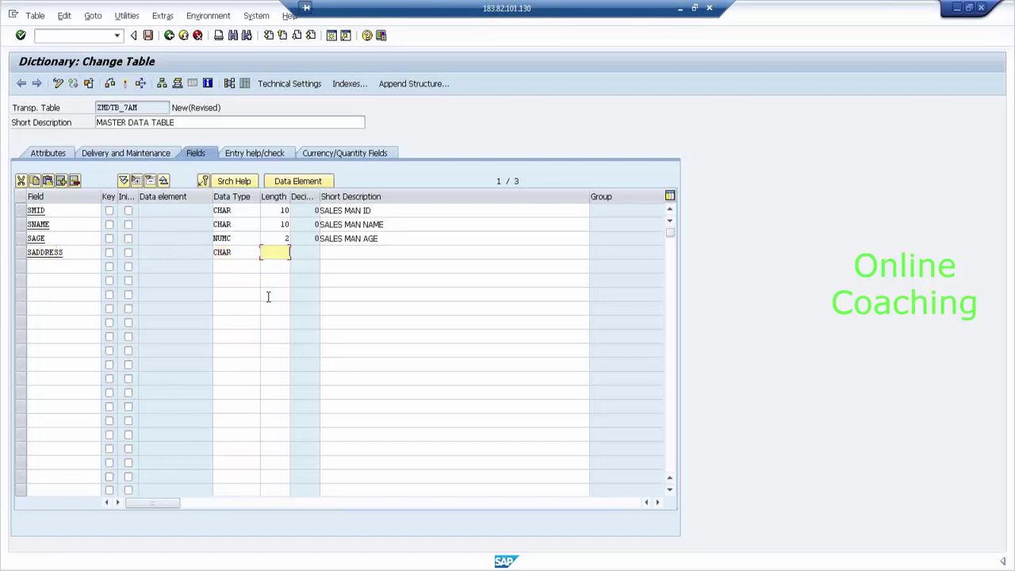
type("20")
key("Tab")
type("SA")
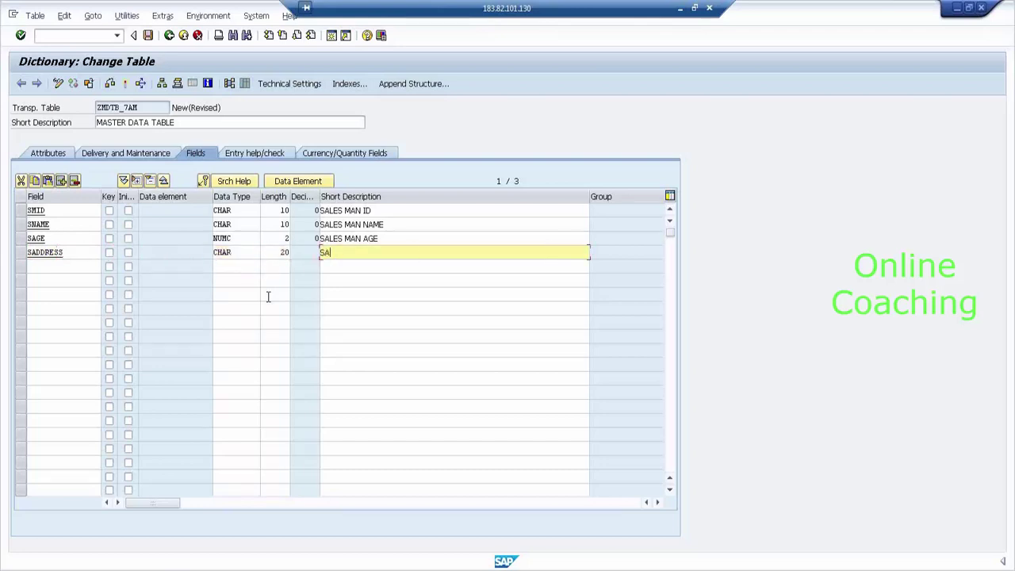
type("LES MAN ADDRESS")
Save the table, assigning it to package ZPACK_7AM
left_click(148, 37)
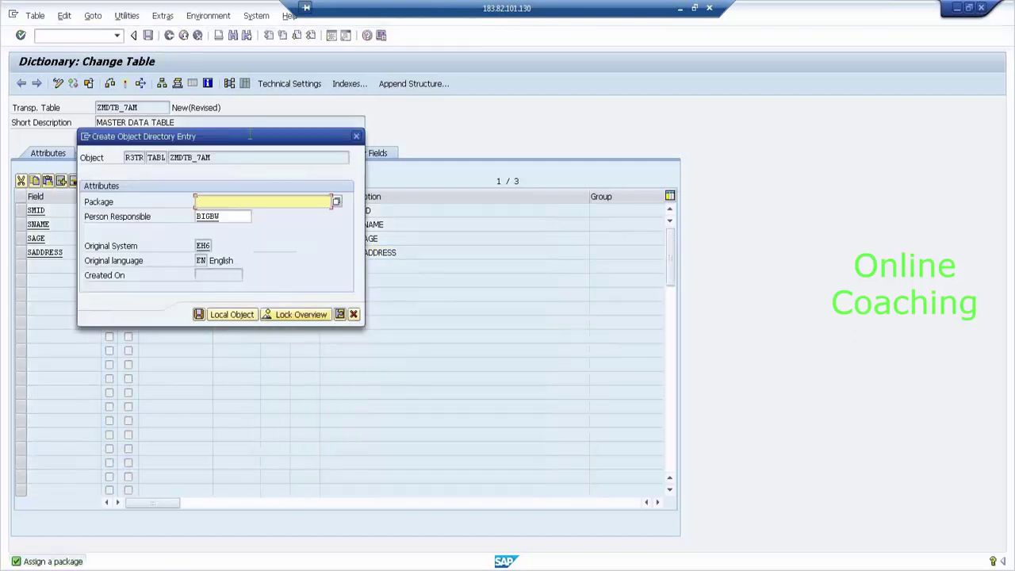
left_click_drag(310, 139, 414, 157)
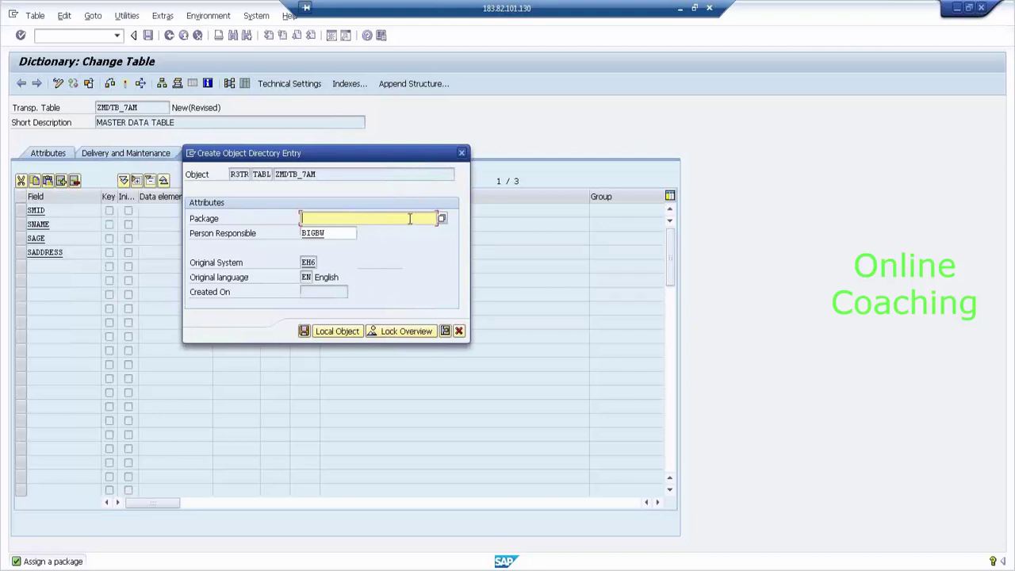
type("Z")
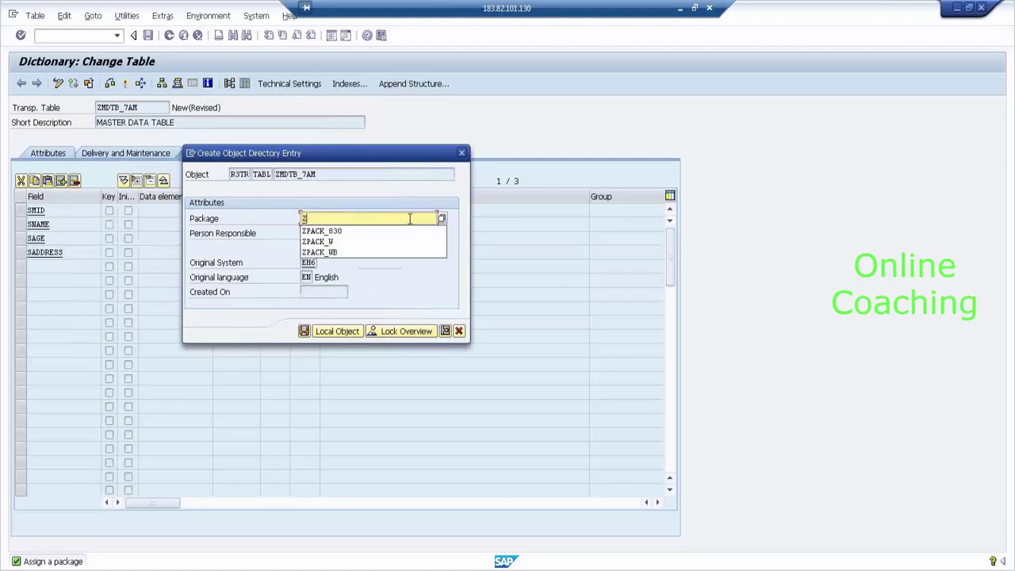
type("PACK")
type("_7")
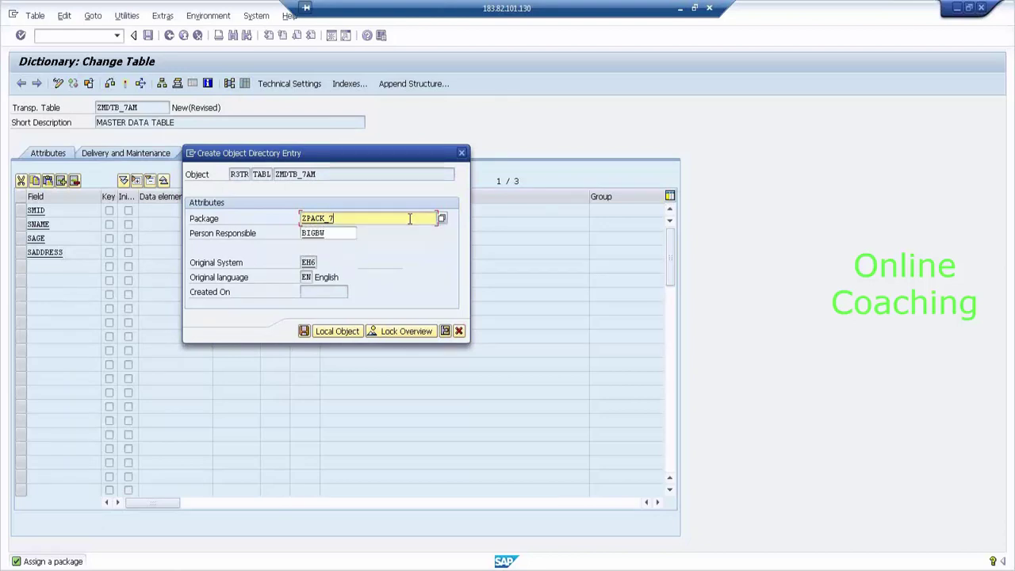
type("AM")
key("Return")
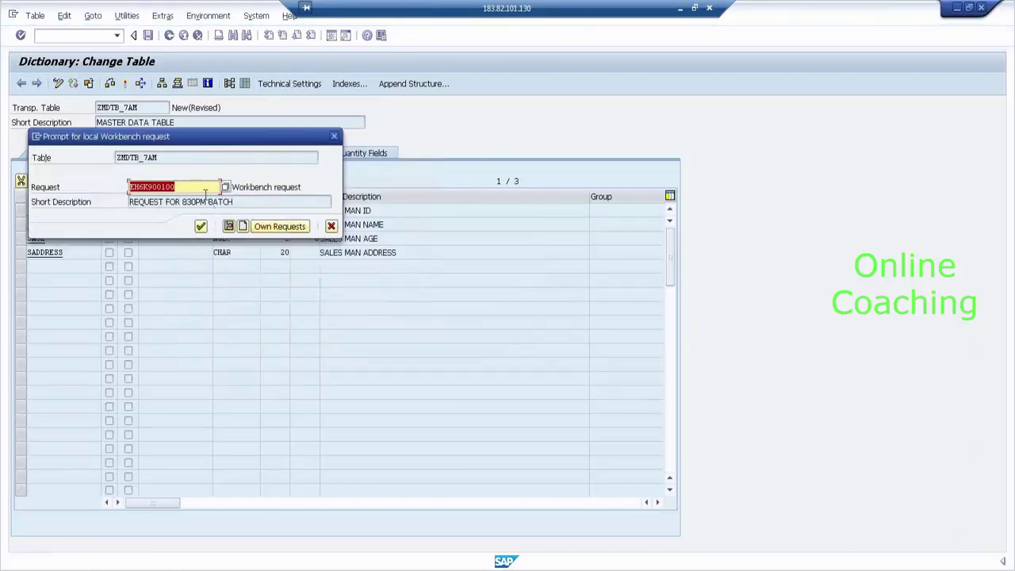
Assign workbench request EH6K900105 (REQ FOR 7AM BATCH) and acknowledge the client-specific notice
left_click(226, 187)
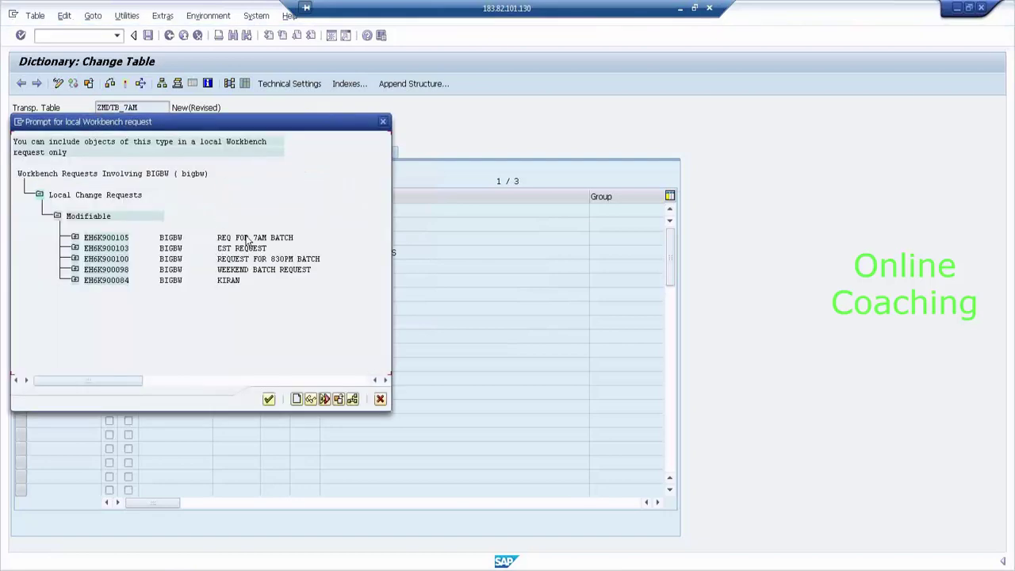
left_click(251, 238)
left_click(124, 238)
double_click(123, 238)
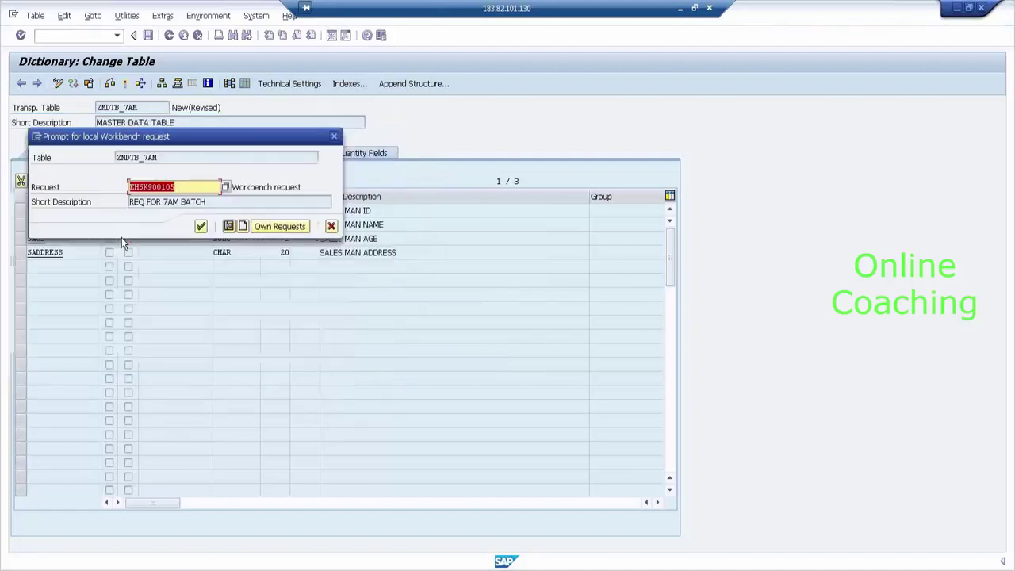
left_click(223, 203)
left_click(201, 227)
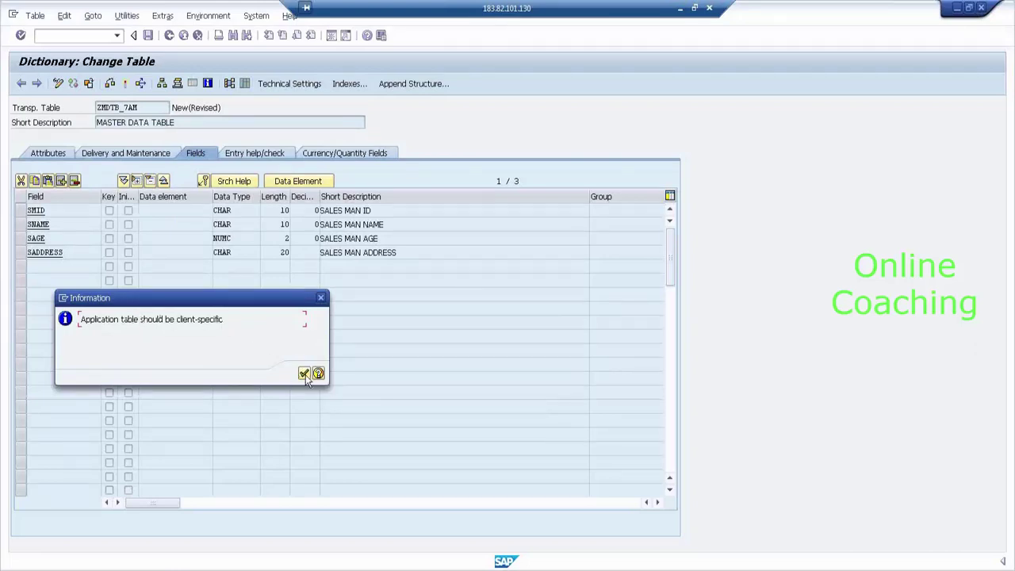
left_click(306, 375)
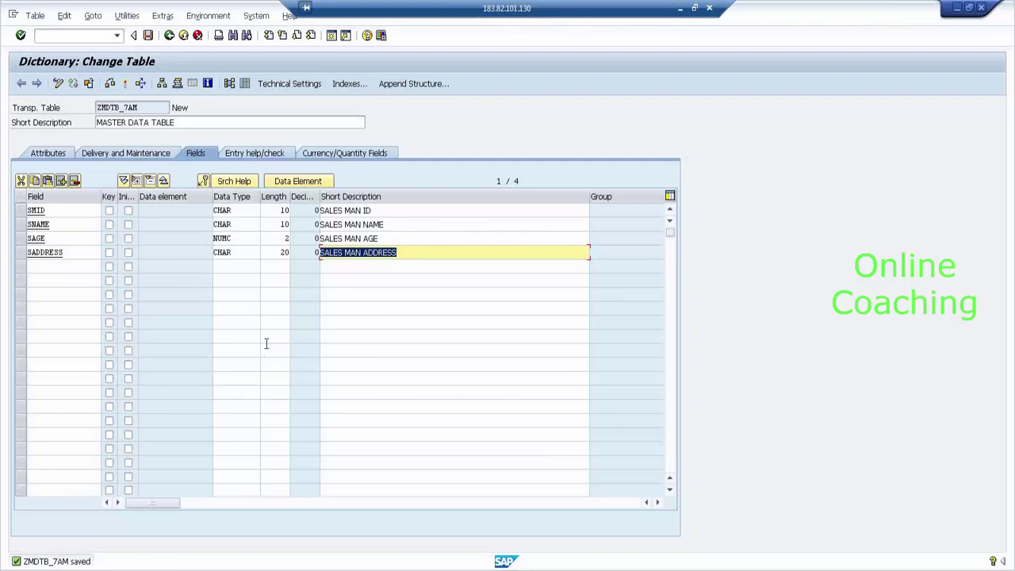
In the technical settings, set the data class to APPL0
left_click(291, 87)
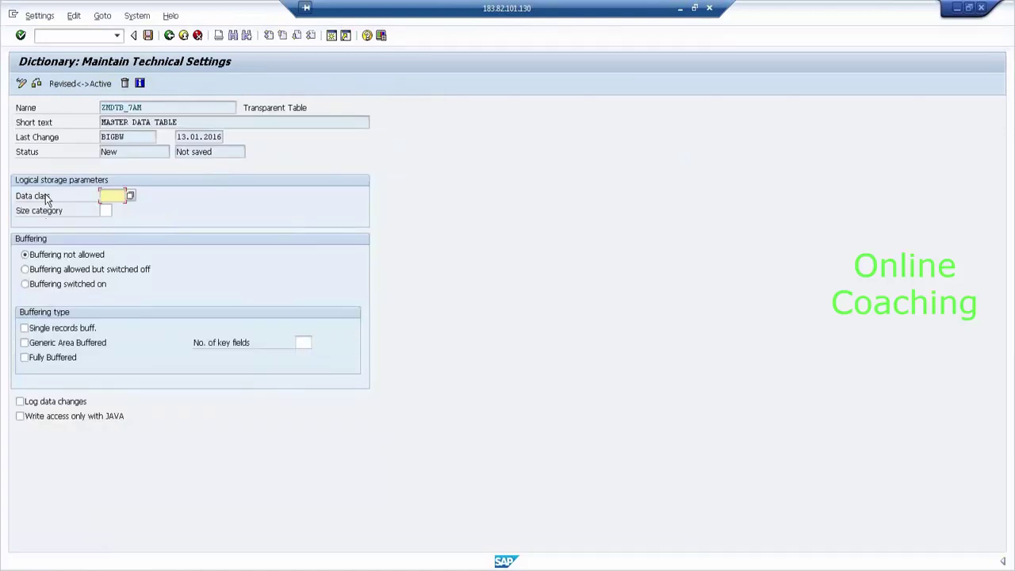
left_click(130, 195)
left_click(127, 236)
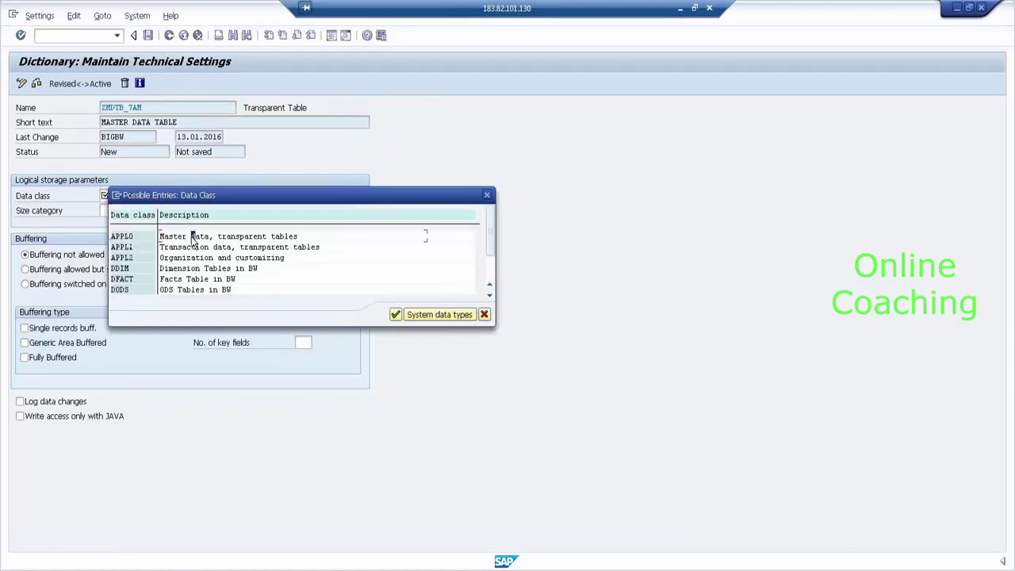
key("Down")
left_click(131, 237)
double_click(130, 235)
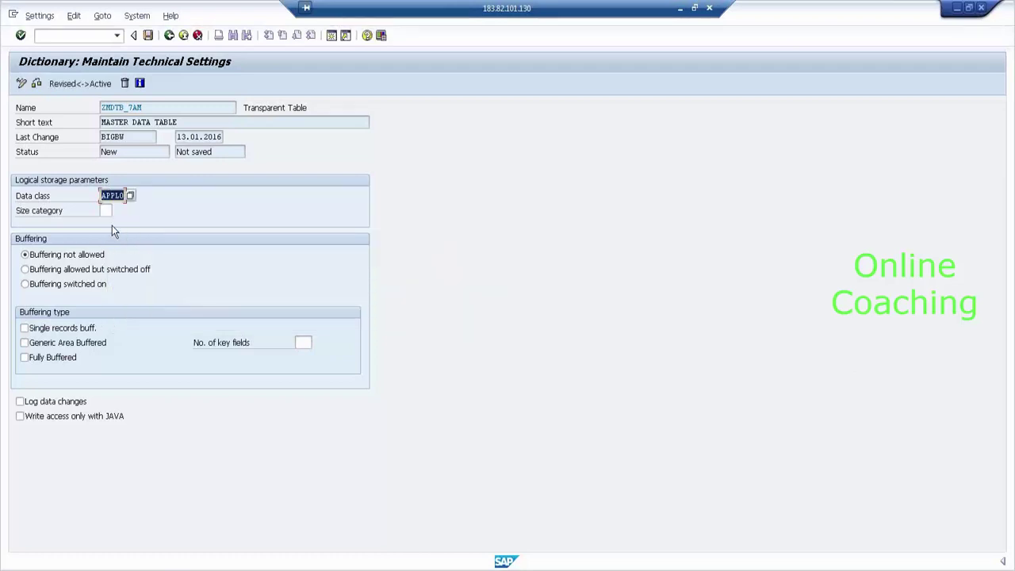
left_click(108, 210)
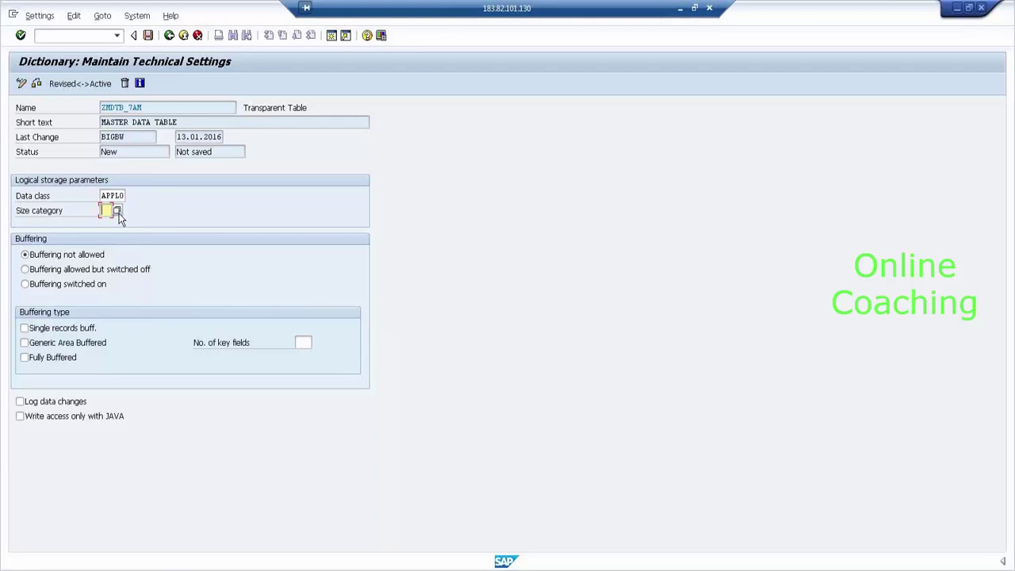
Set size category 0, save the technical settings, and return to the field list
left_click(117, 212)
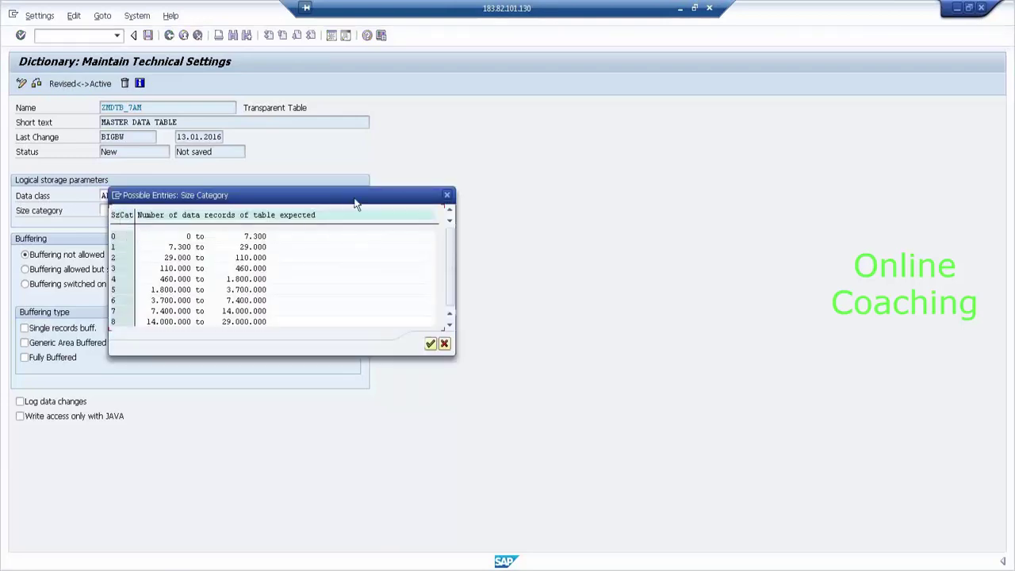
left_click_drag(355, 201, 427, 191)
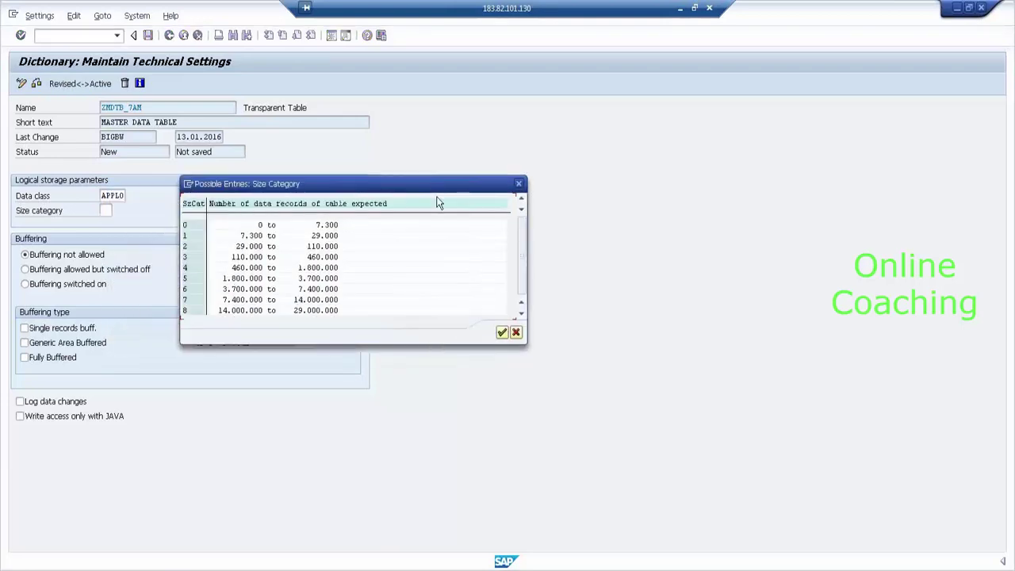
left_click(521, 314)
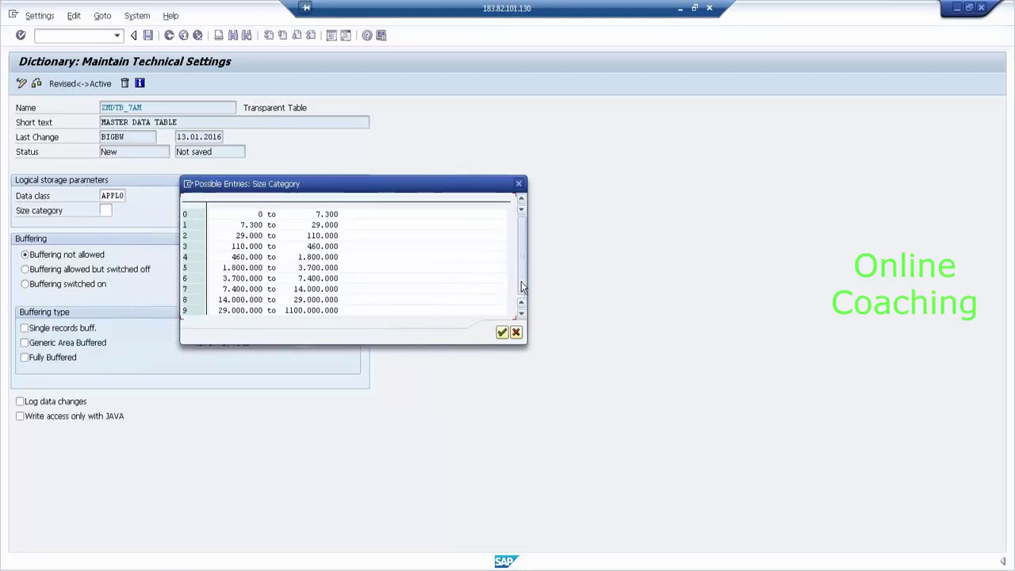
left_click(523, 227)
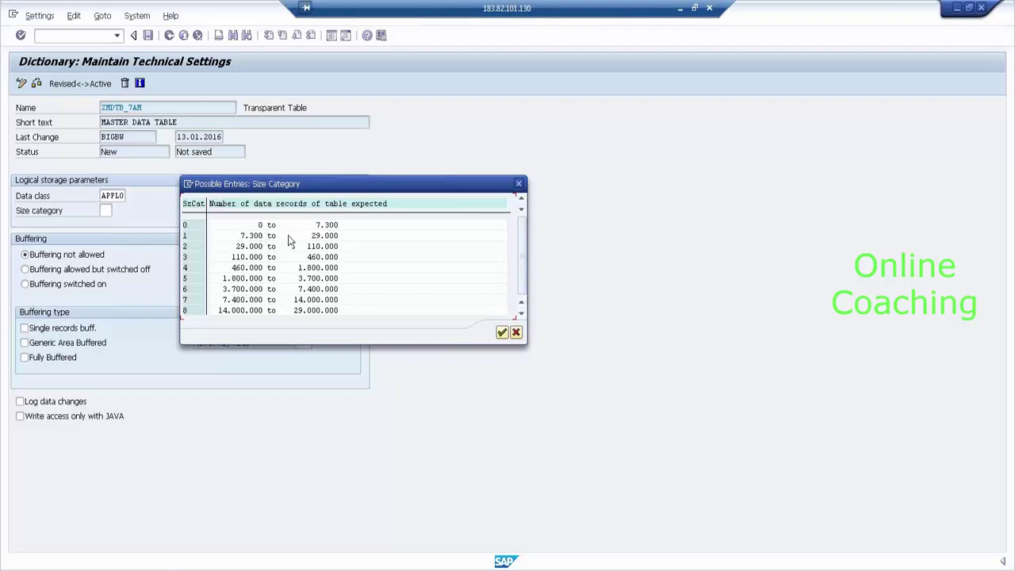
double_click(267, 225)
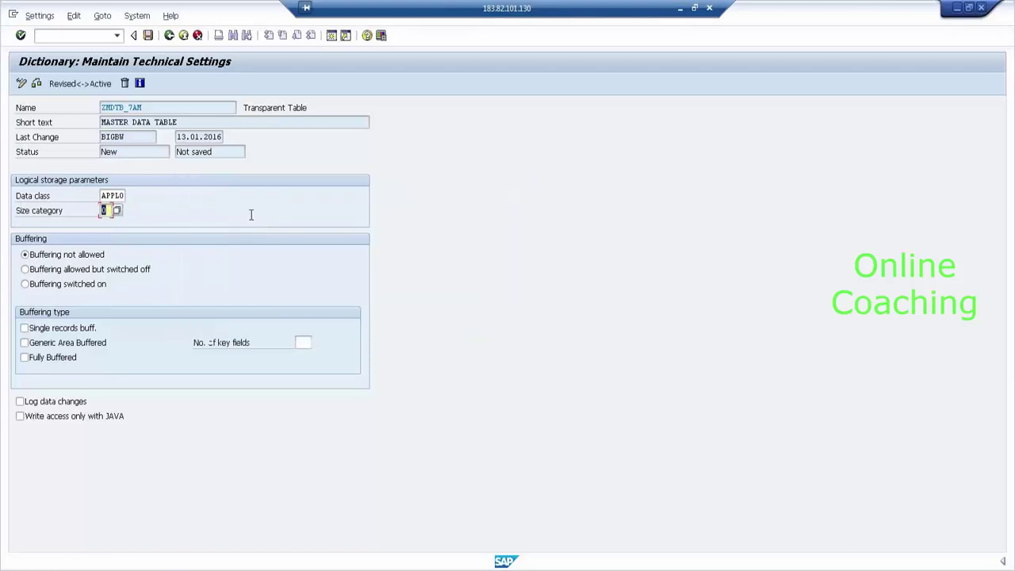
left_click(251, 215)
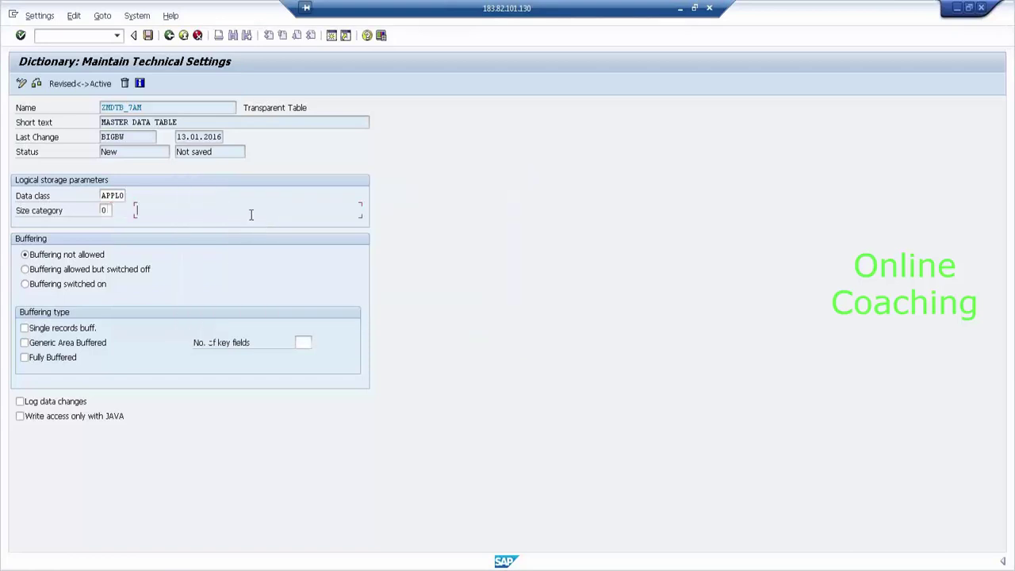
left_click(149, 36)
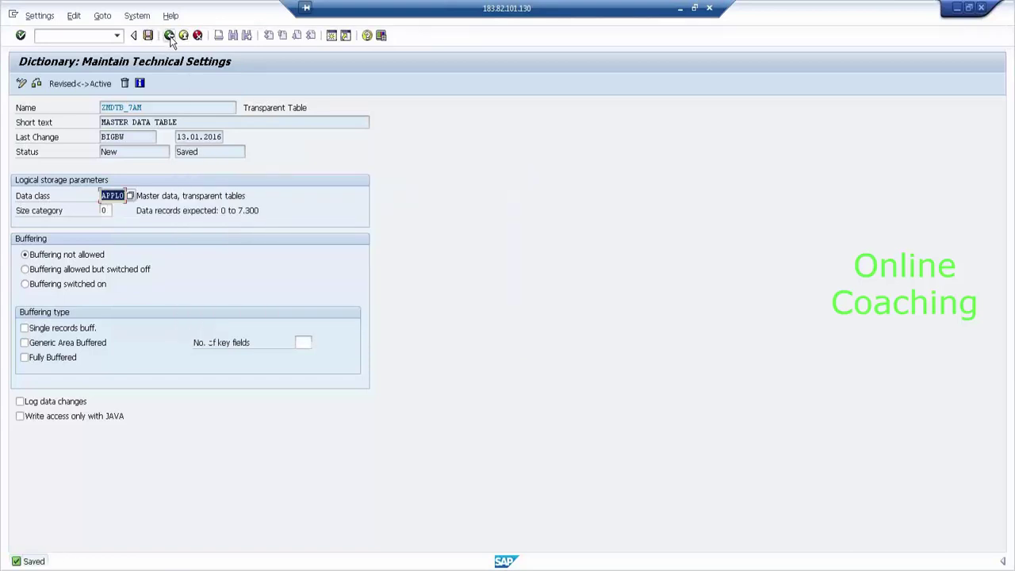
left_click(168, 36)
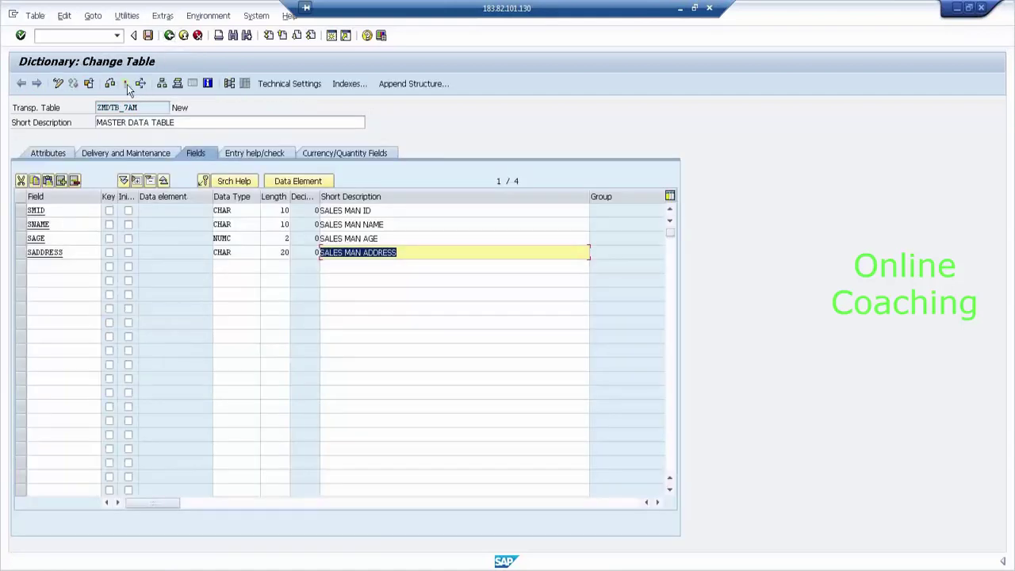
Activate table ZMDTB_7AM from the Change Table toolbar
left_click(126, 84)
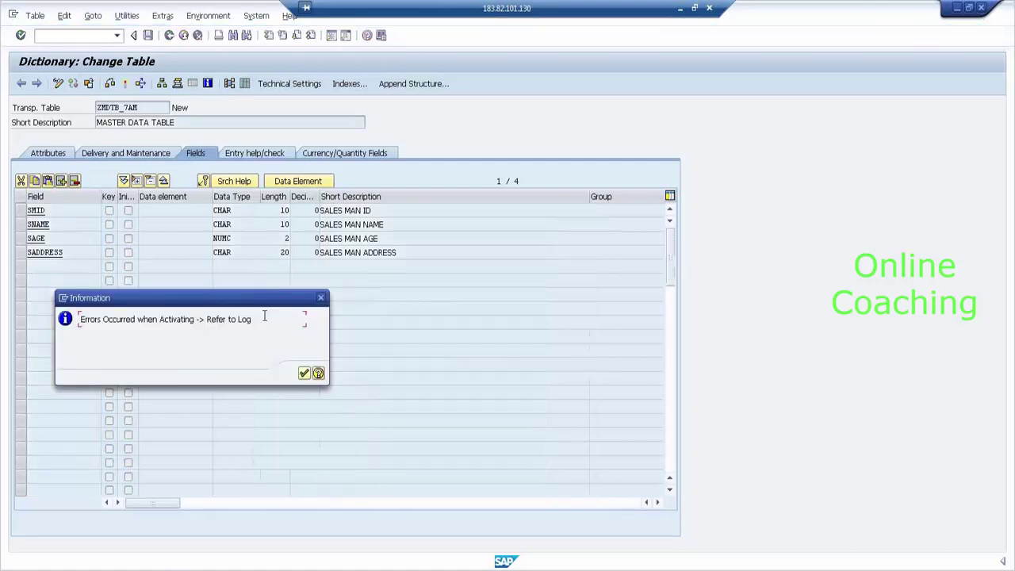
Review the missing-primary-key activation log, go back, and mark SMID as a key field
left_click(306, 375)
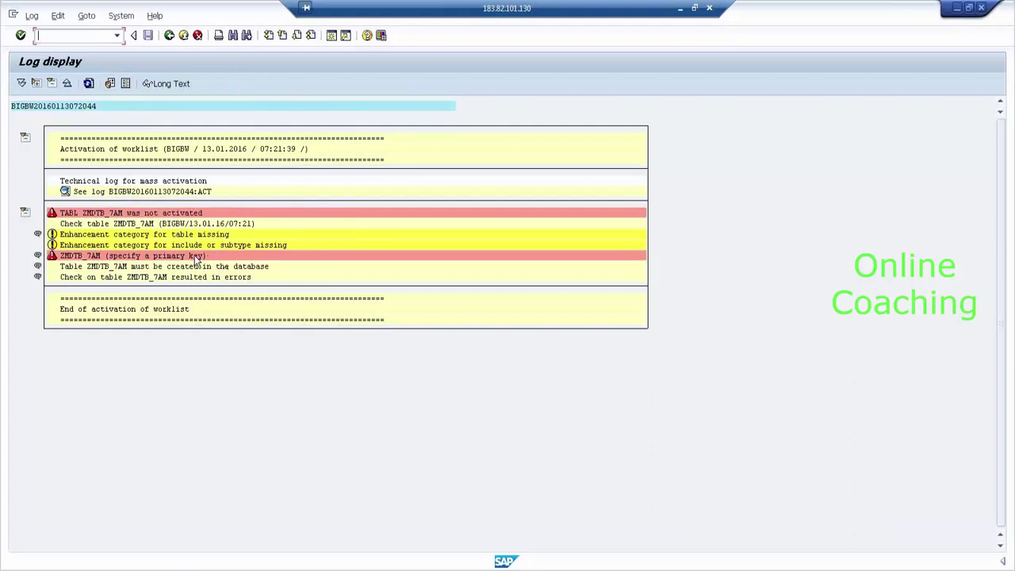
left_click(168, 35)
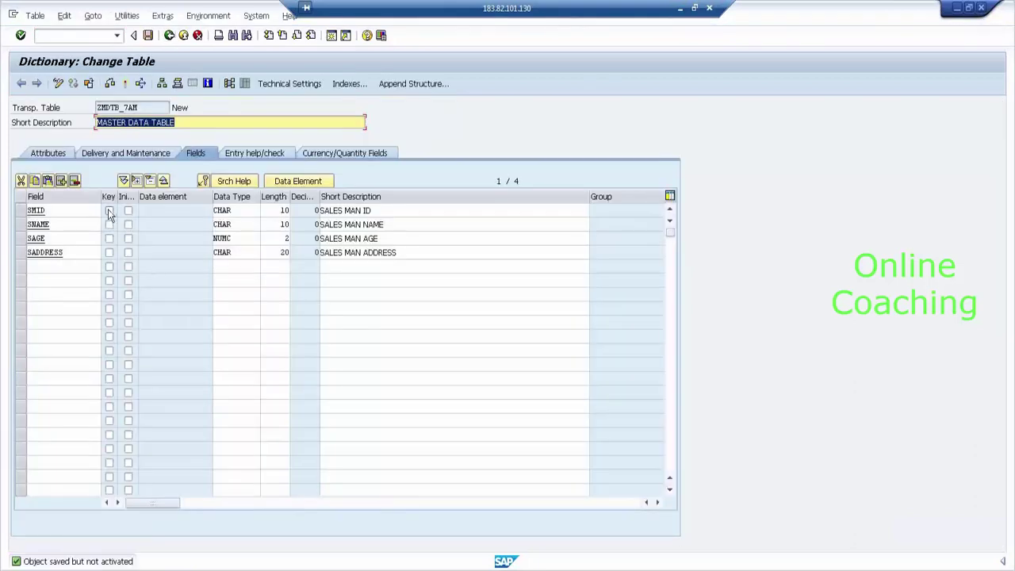
left_click(108, 211)
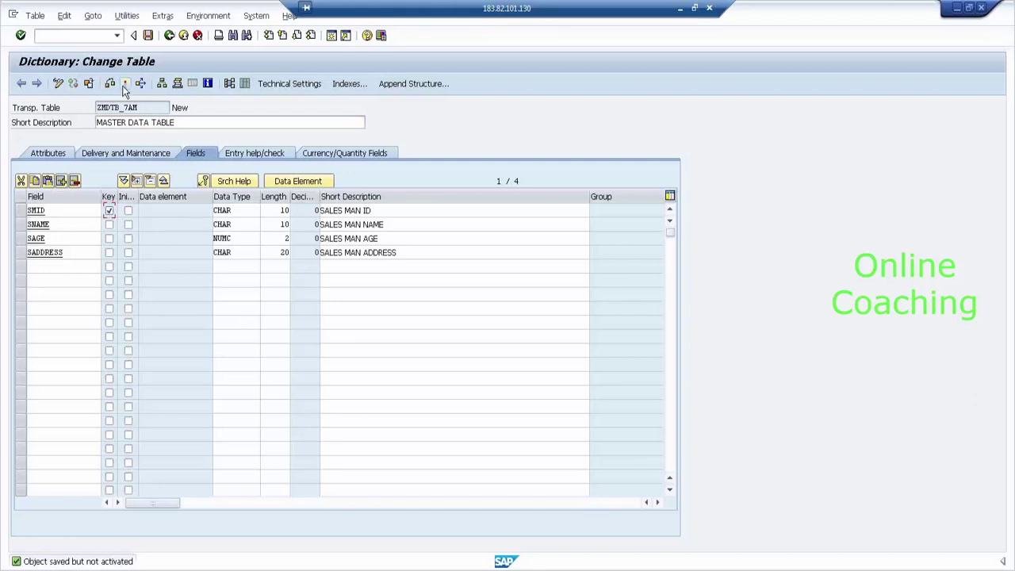
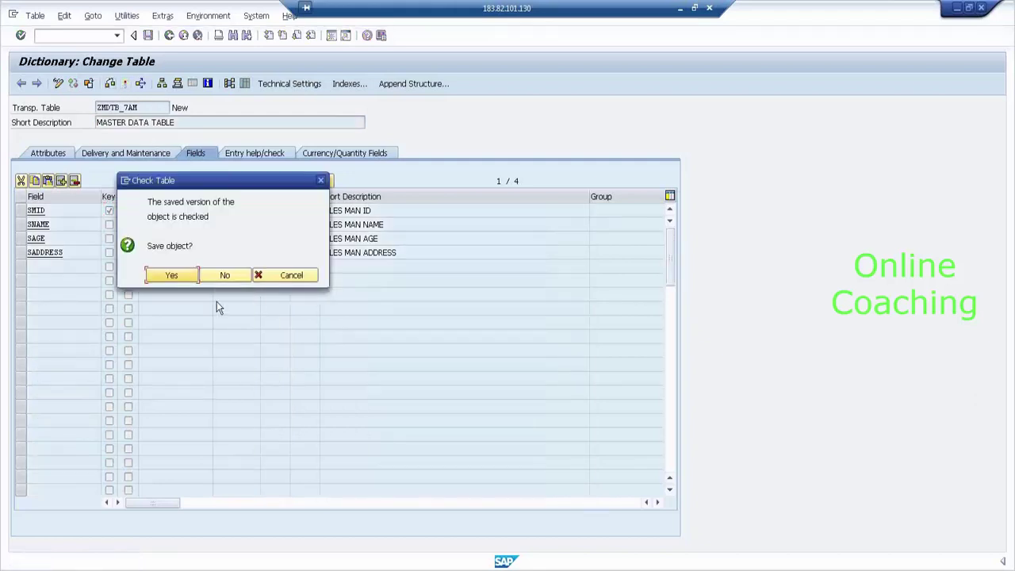
Save ZMDTB_7AM, dismiss the client-specific notice, and return from the missing-enhancement-category check log
left_click(172, 274)
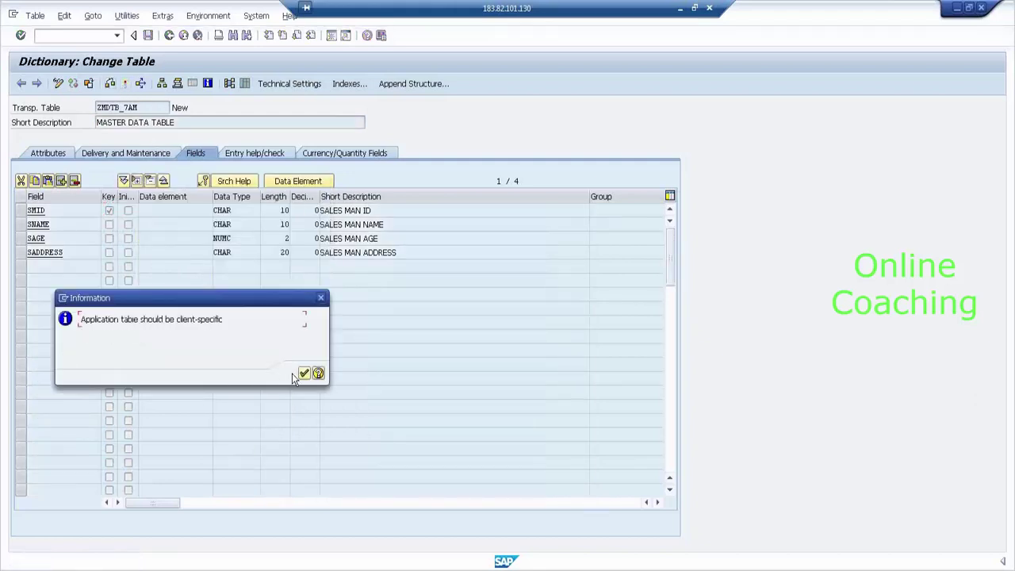
left_click(305, 375)
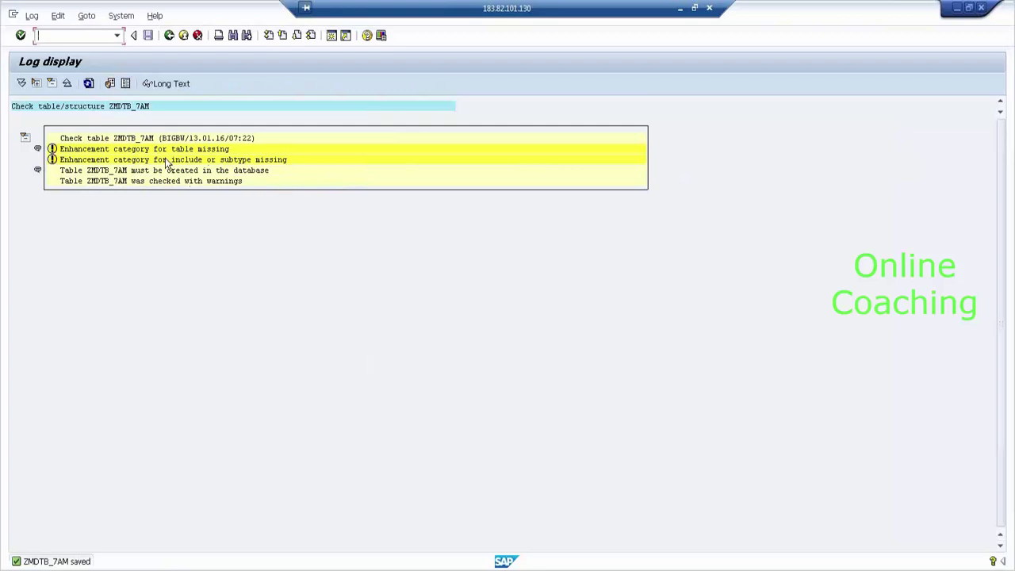
left_click(168, 35)
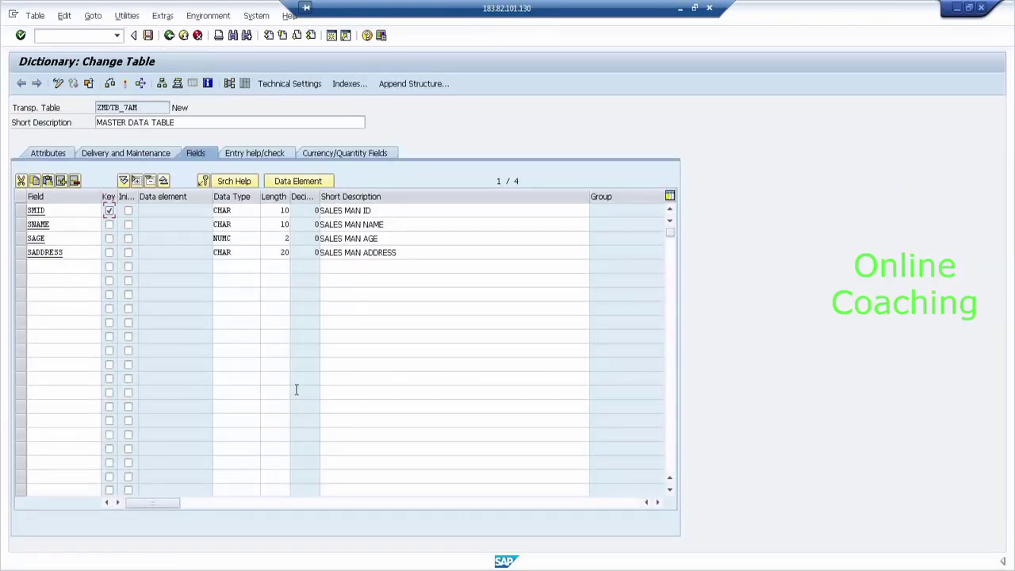
Set ZMDTB_7AM's enhancement category to 'Can be enhanced (character-type or numeric)' and activate the table
left_click(128, 18)
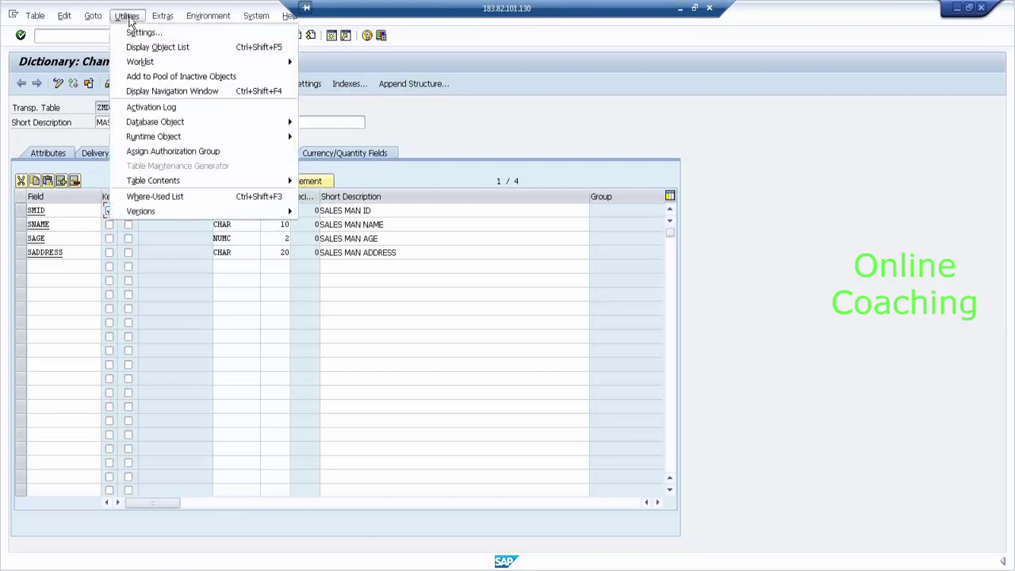
mouse_move(161, 21)
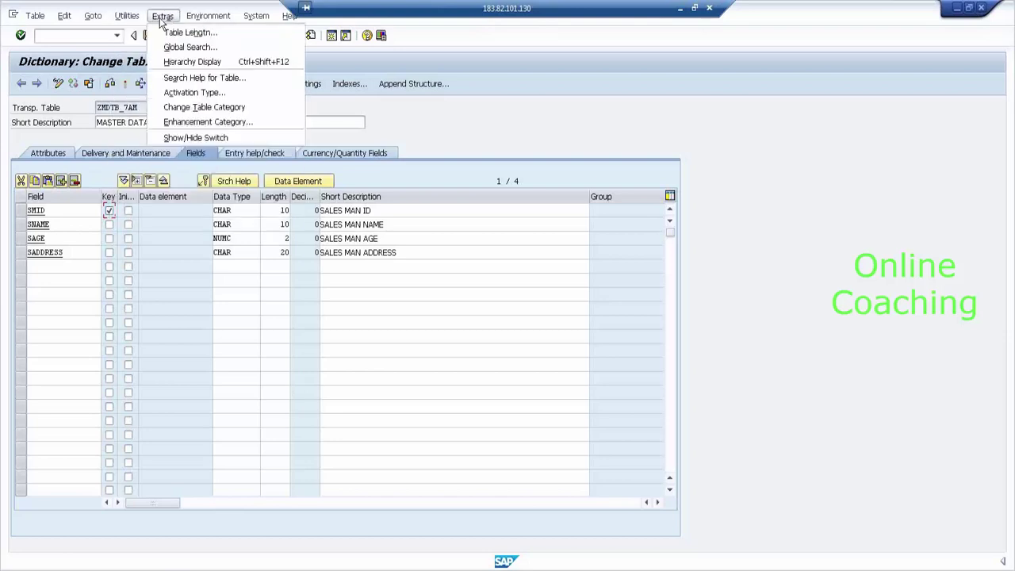
left_click(213, 121)
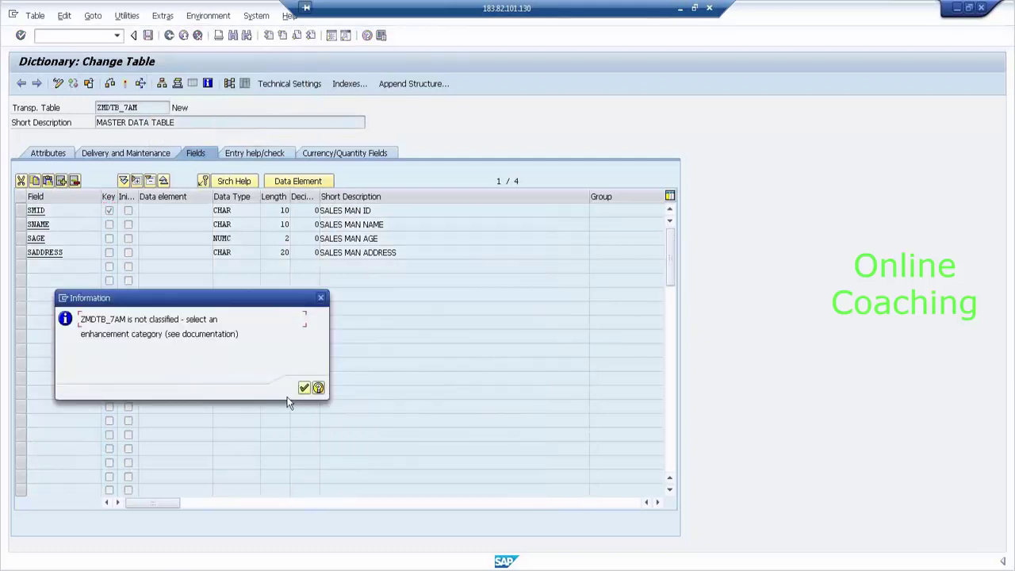
left_click(304, 388)
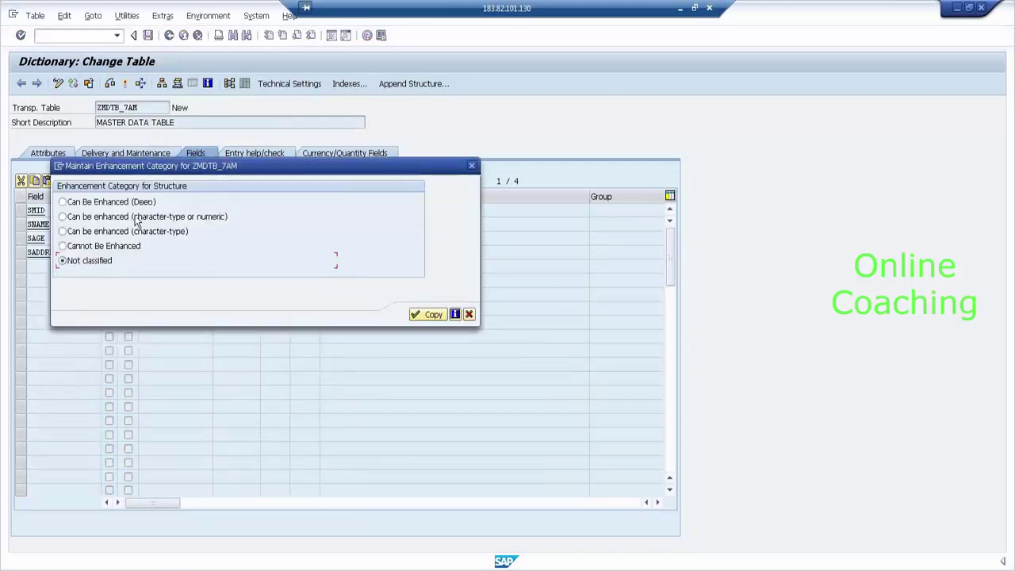
left_click(182, 219)
left_click(439, 316)
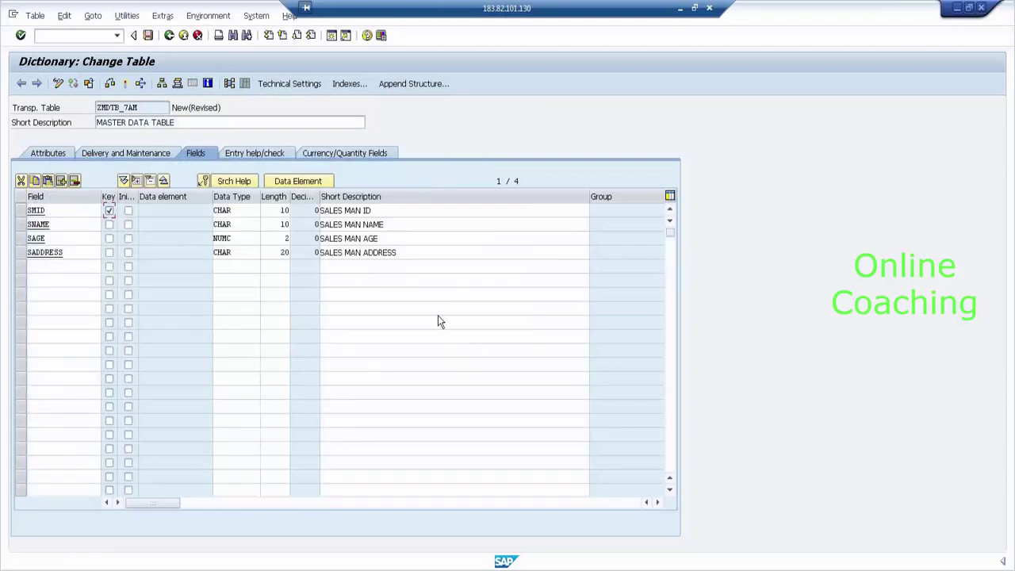
left_click(127, 85)
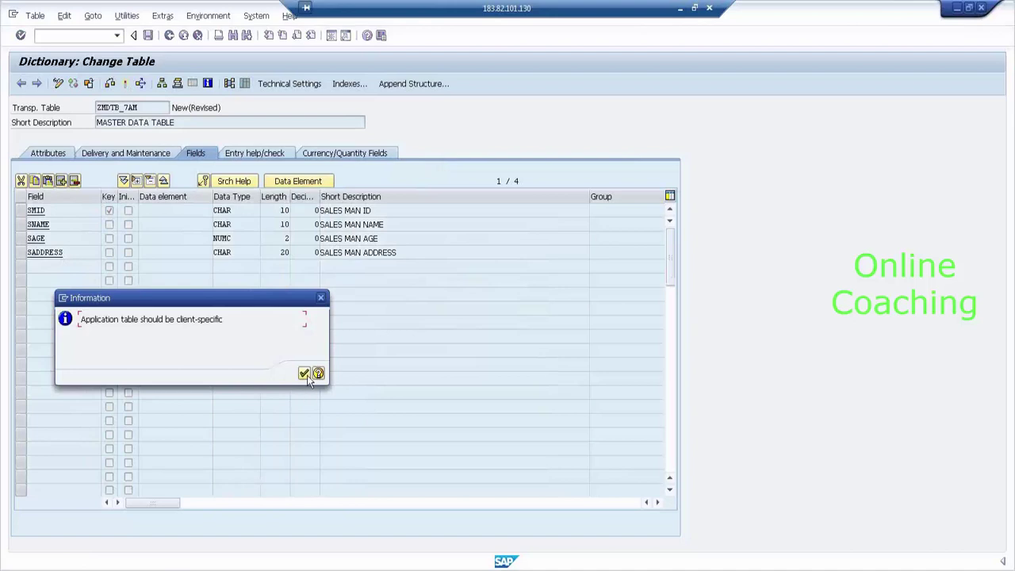
Confirm the activation messages so ZMDTB_7AM is saved and active, then go back to the Dictionary initial screen
left_click(305, 374)
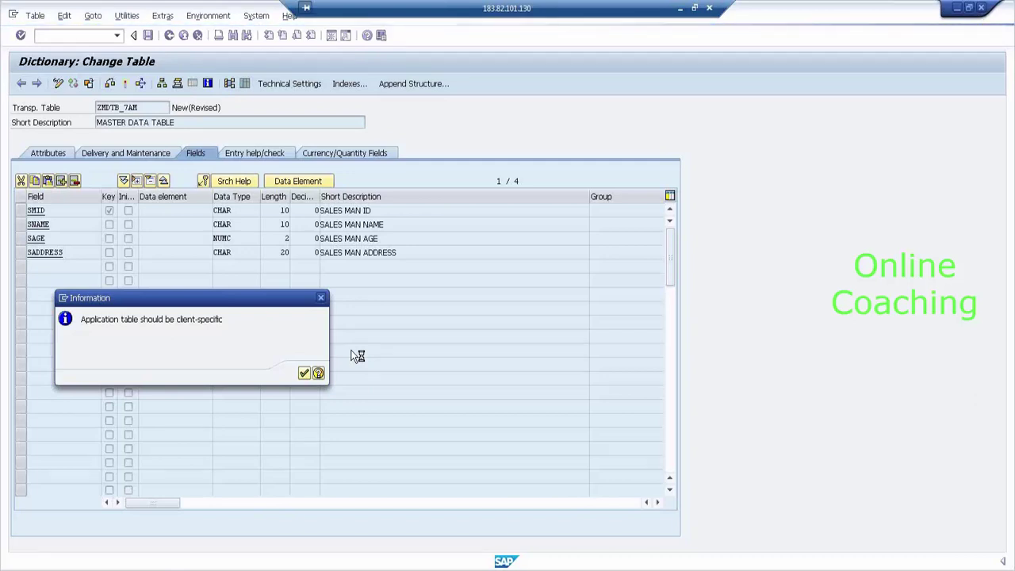
key("Return")
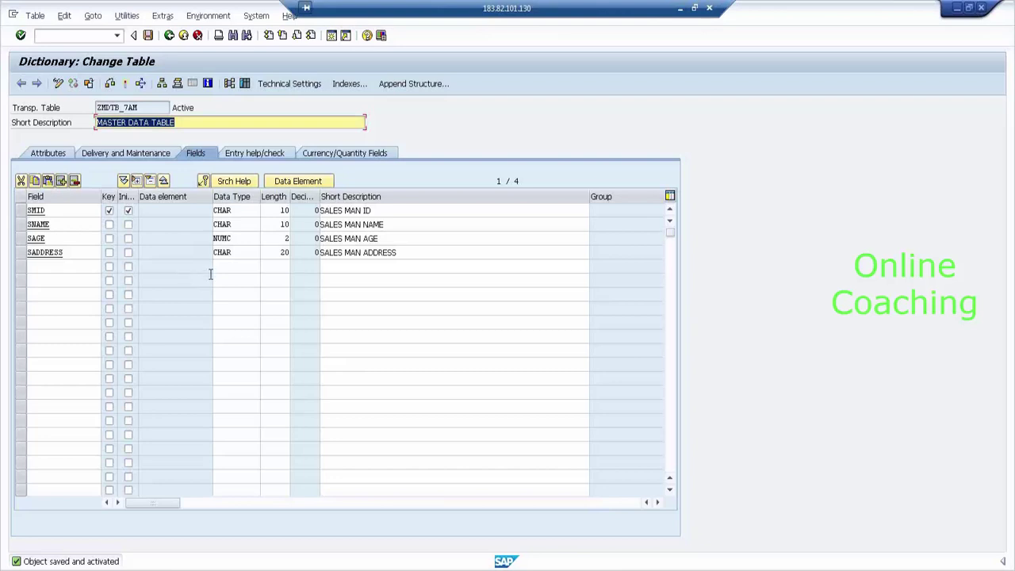
left_click(169, 38)
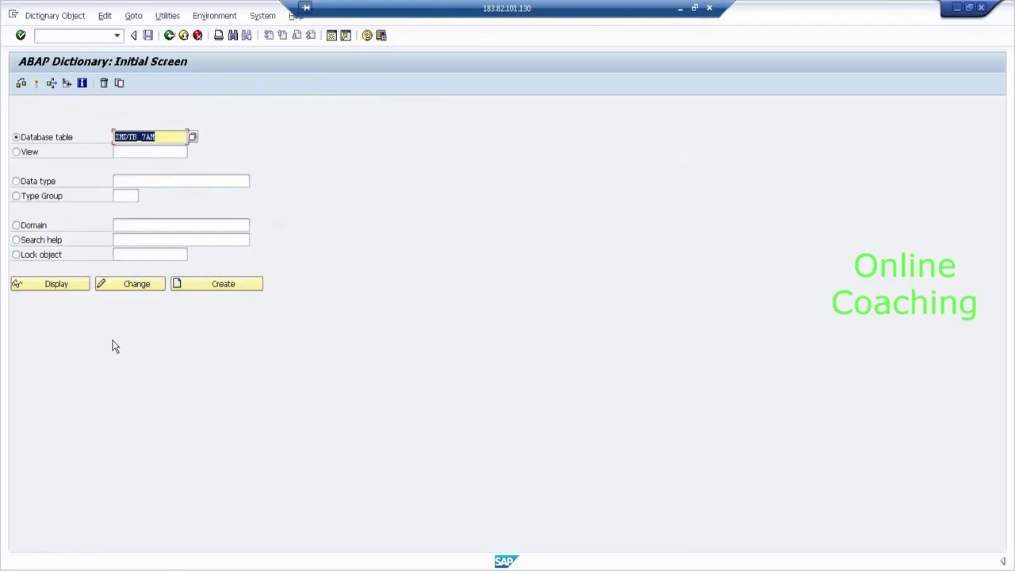
left_click(61, 284)
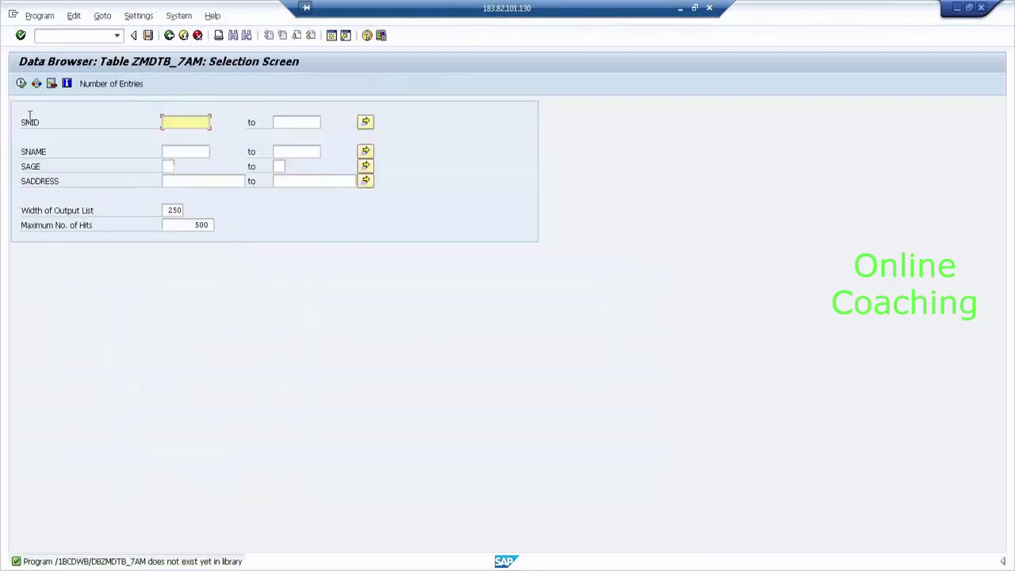
left_click(21, 84)
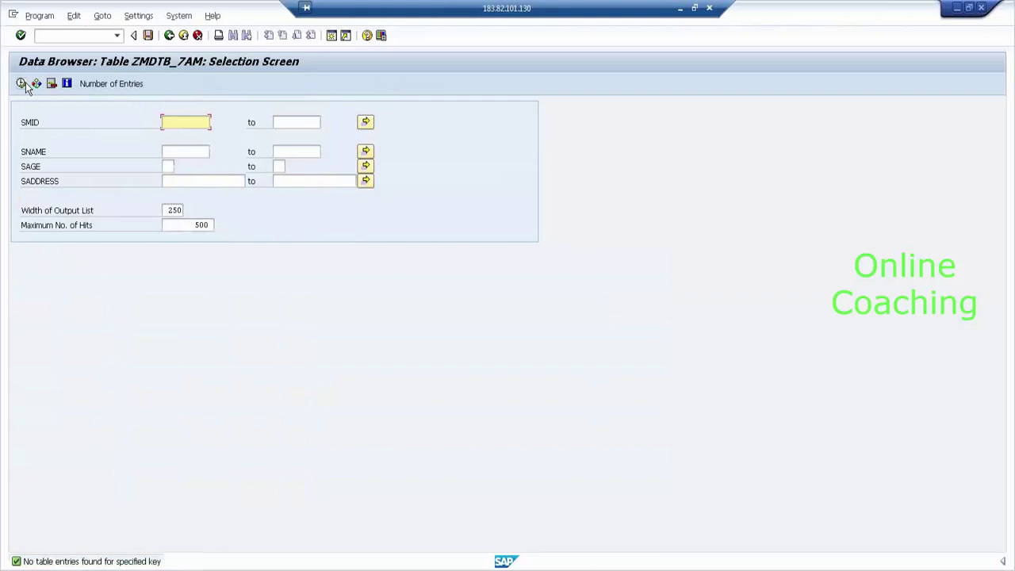
left_click(21, 84)
left_click(170, 36)
left_click(171, 36)
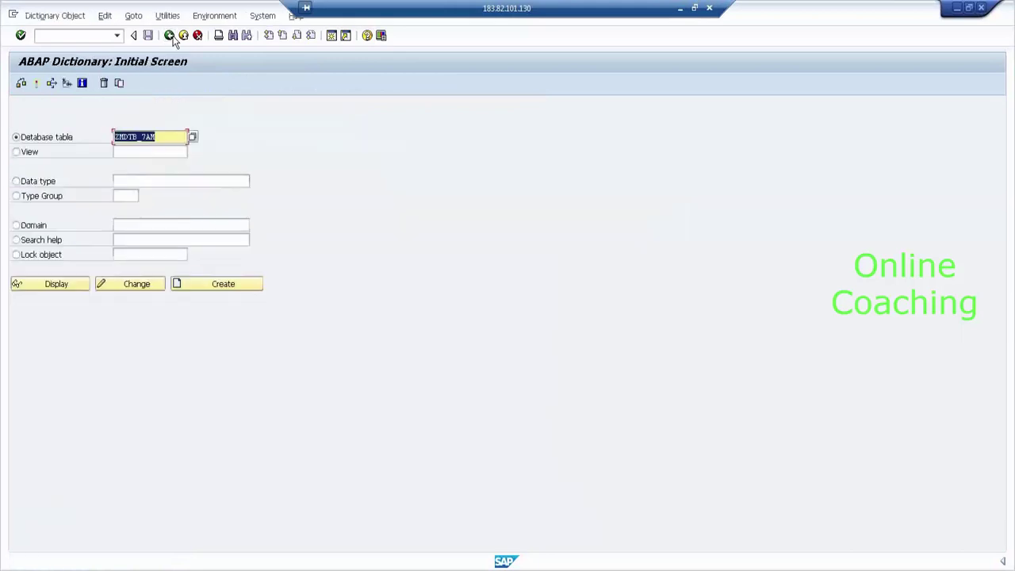
Reopen ZMDTB_7AM and choose Utilities > Table Contents > Create Entries
left_click(66, 288)
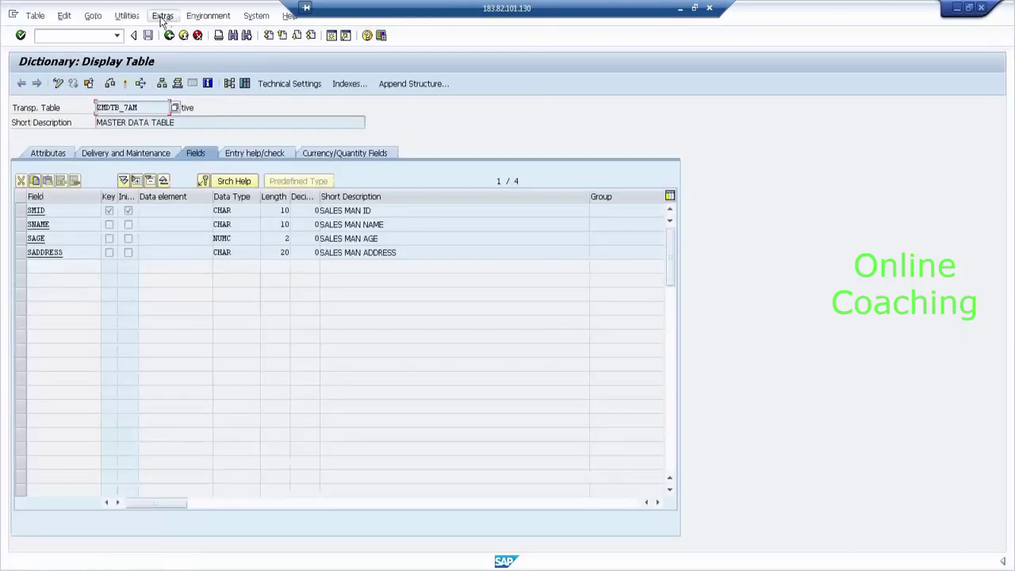
left_click(127, 17)
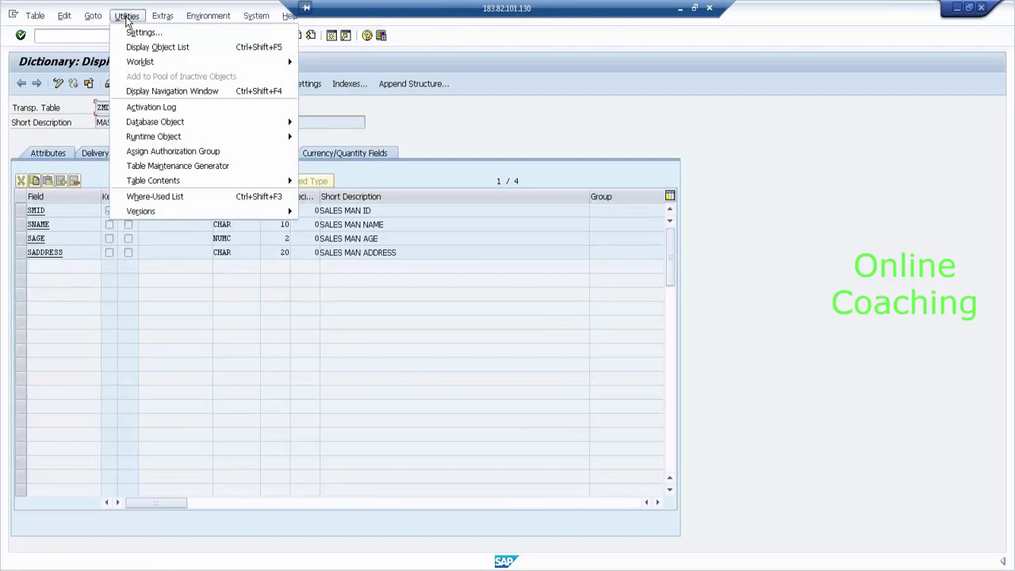
mouse_move(165, 182)
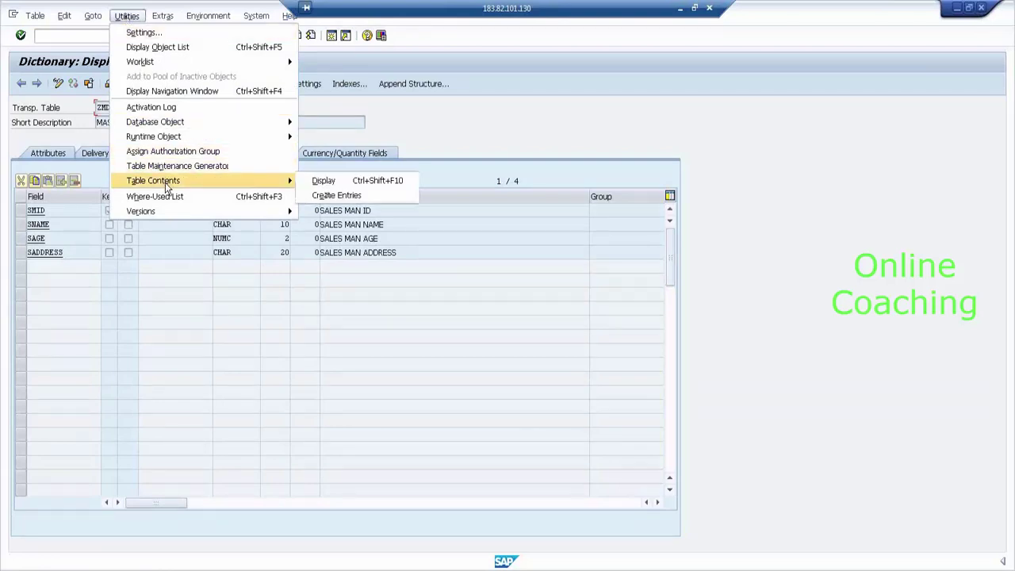
left_click(341, 200)
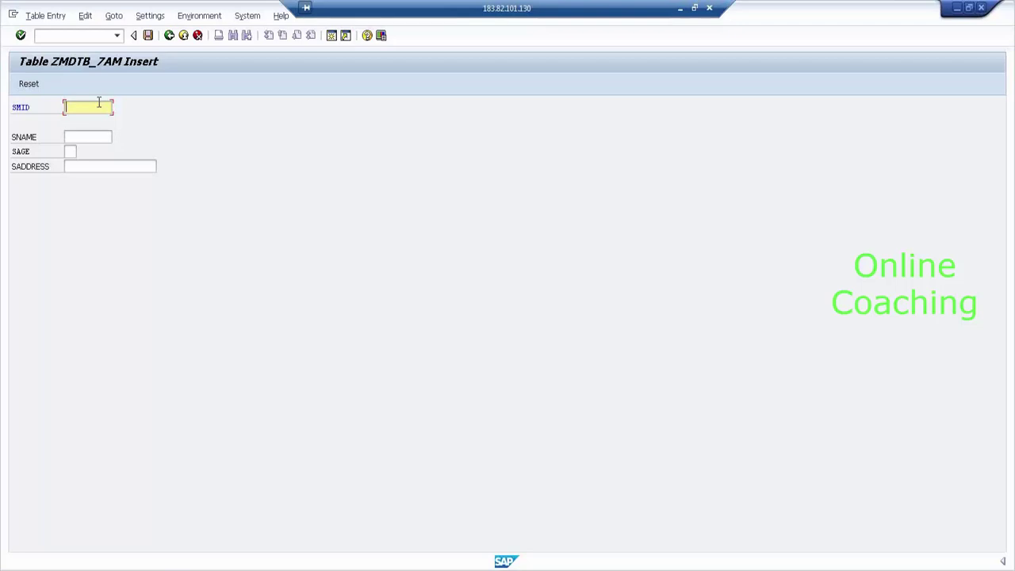
Enter and save salesman record S1 with its name, age 33 and address HYDERABAD
type("S1")
key("Tab")
type("KIRAN")
key("Tab")
type("33")
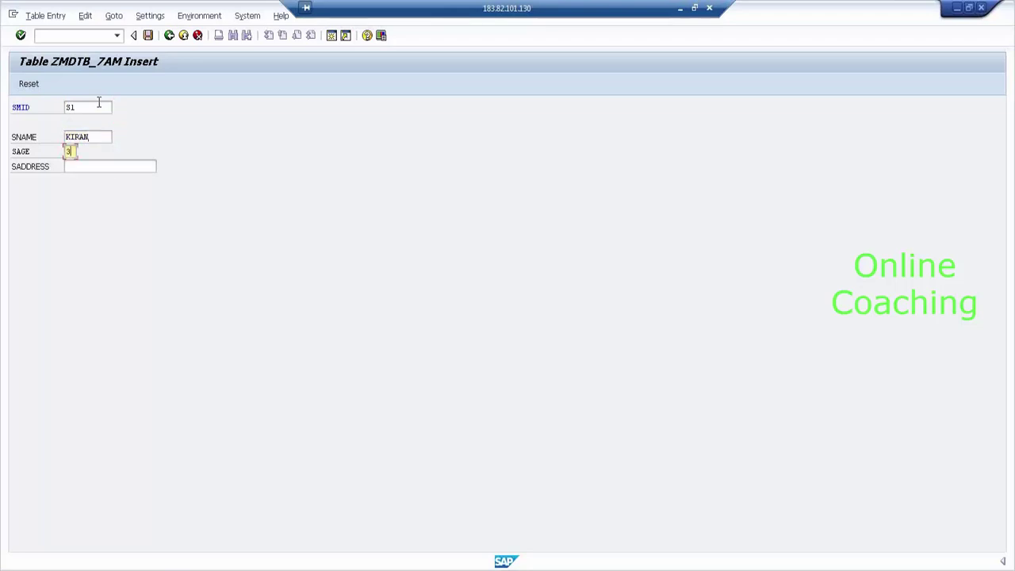
key("Tab")
type("HYDERABAD")
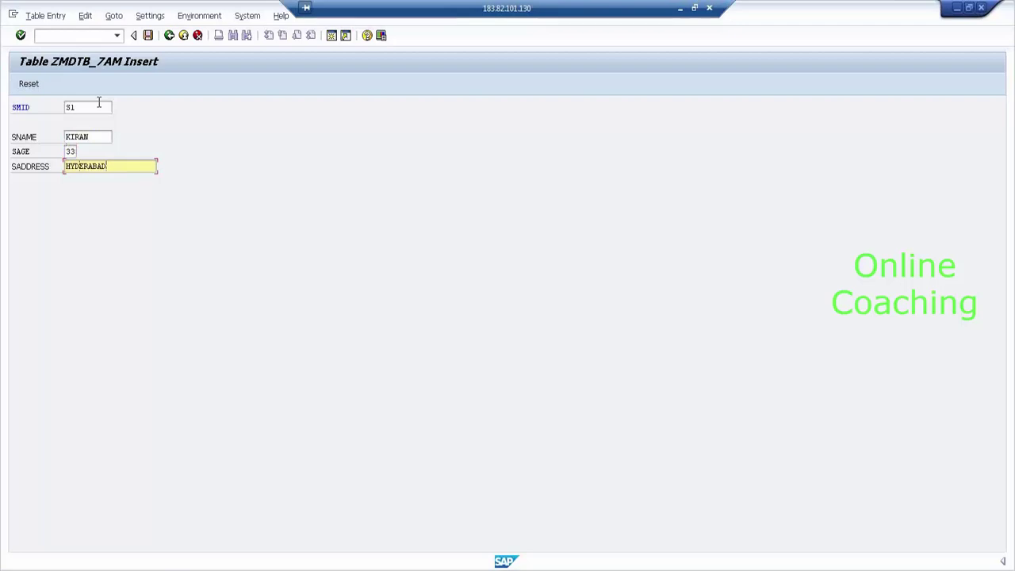
left_click(148, 35)
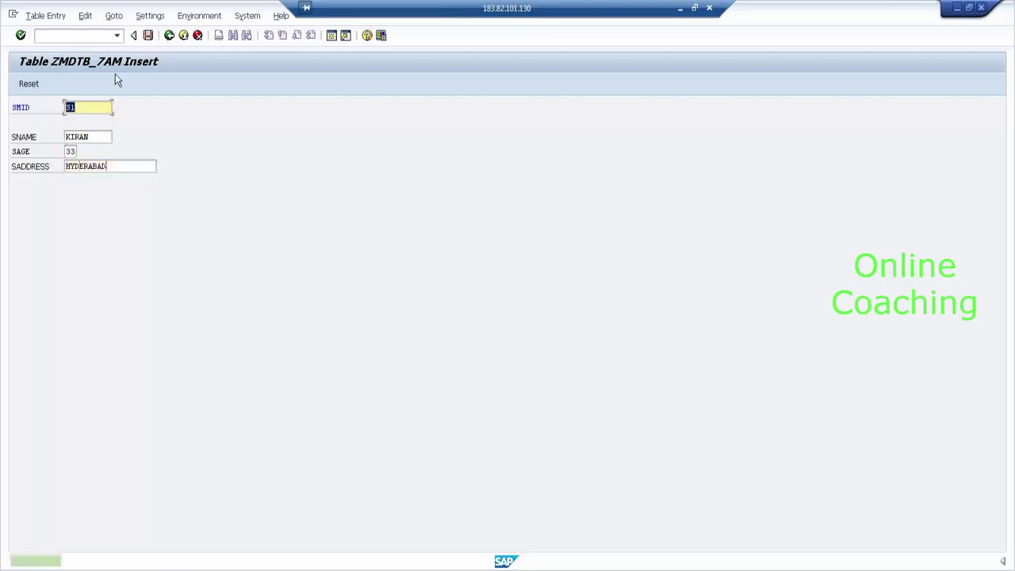
Reset the form, then enter and save record S2 with its name, age 22, address CHENNAI
left_click(35, 86)
type("S2")
key("Tab")
type("KUMAR")
key("Tab")
type("22")
key("Tab")
type("CHENNAI")
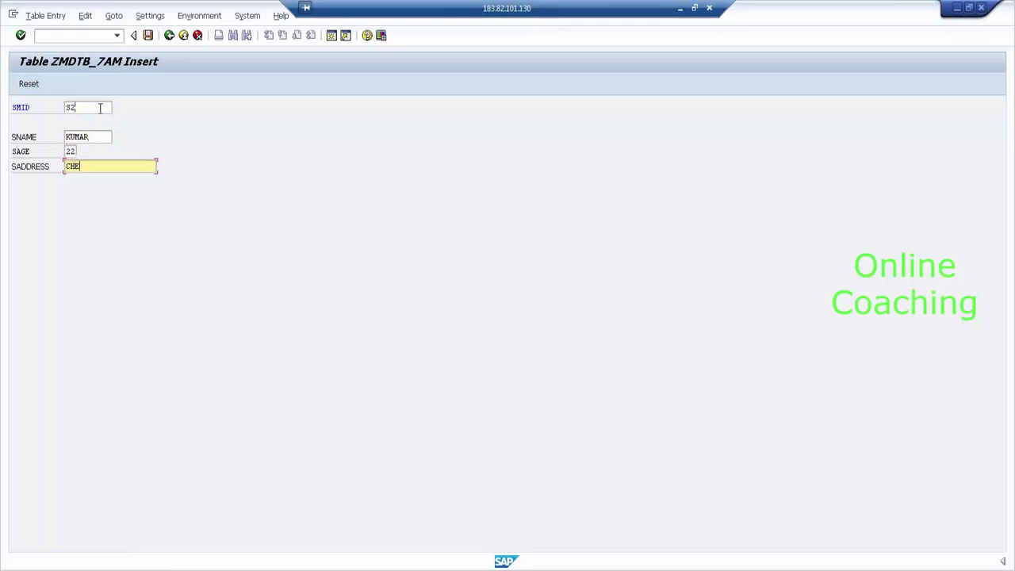
left_click(147, 36)
Reset the form, save record S3 with its name, age 55, address BANGALORE, and go back
left_click(32, 83)
type("35")
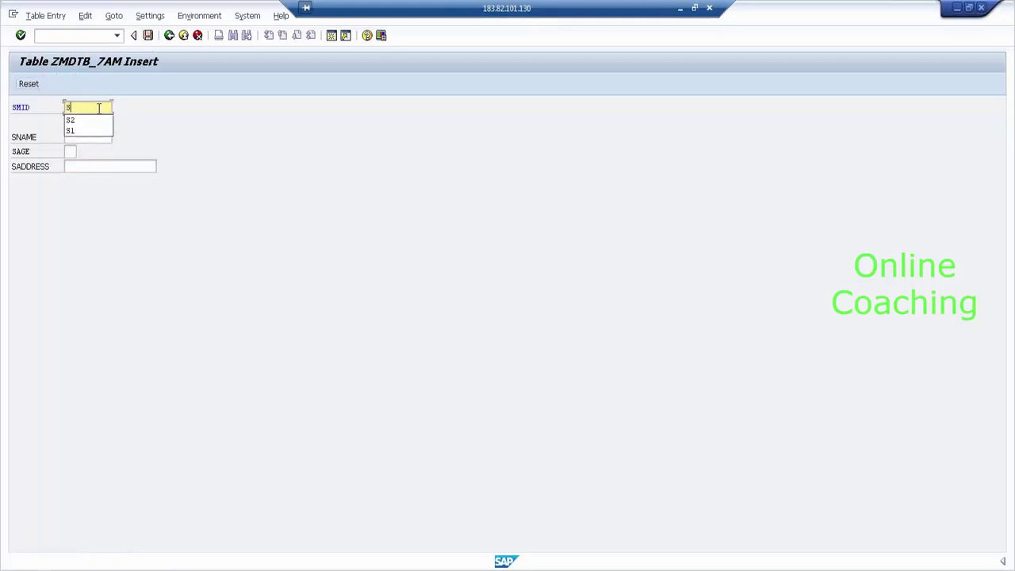
key("Tab")
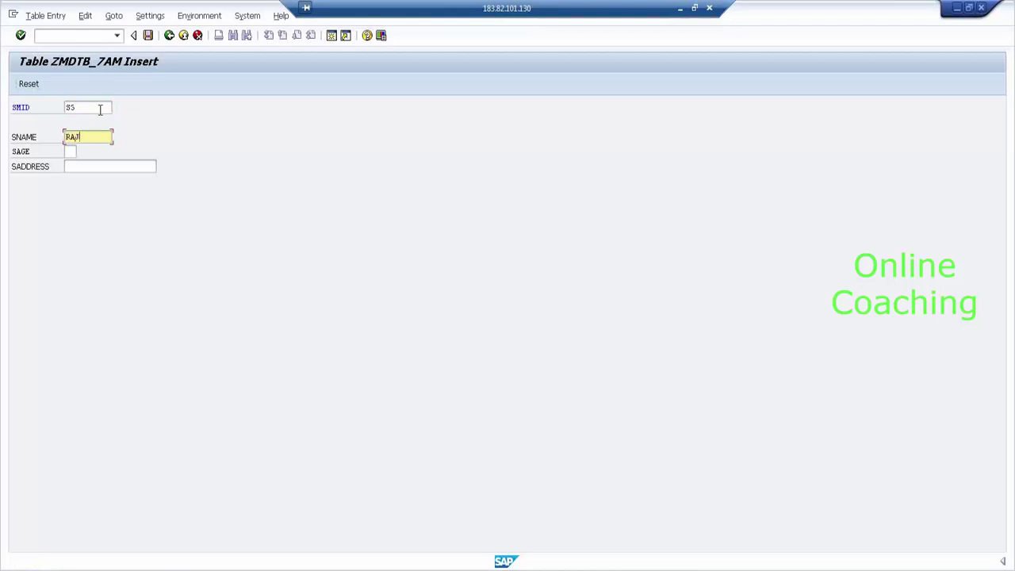
key("Tab")
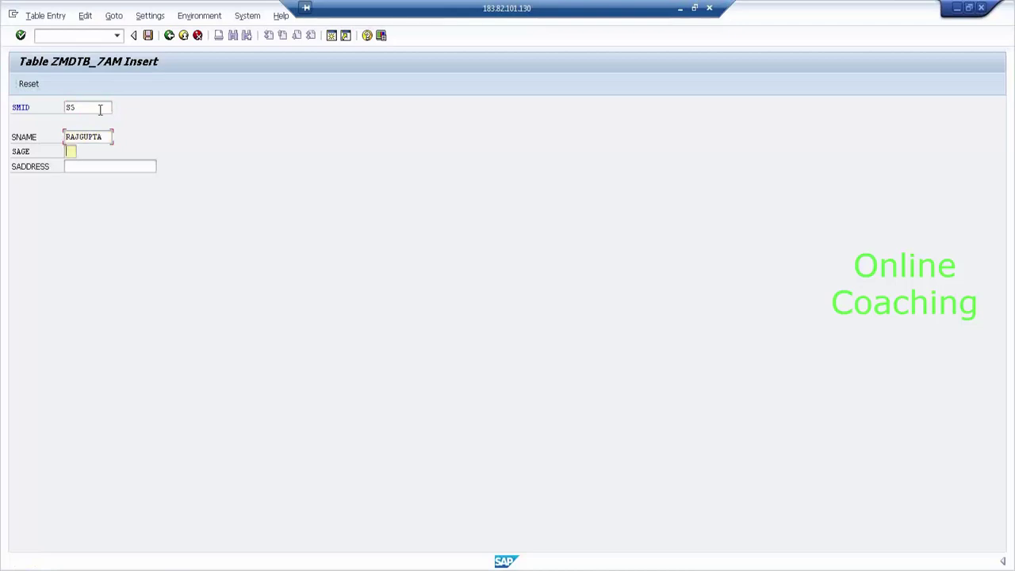
type("55")
key("Tab")
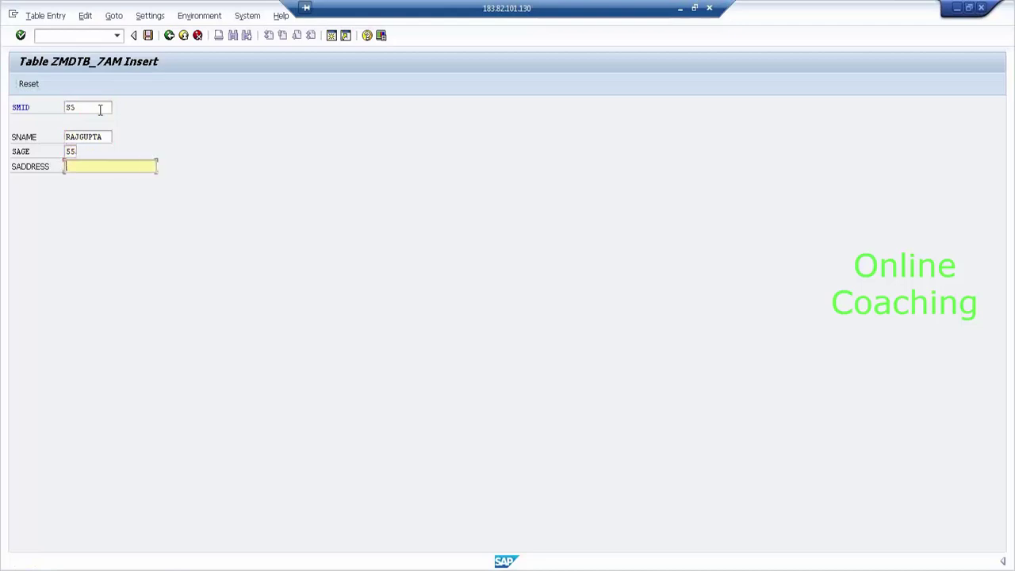
type("BANGALORE")
left_click(148, 35)
left_click(169, 36)
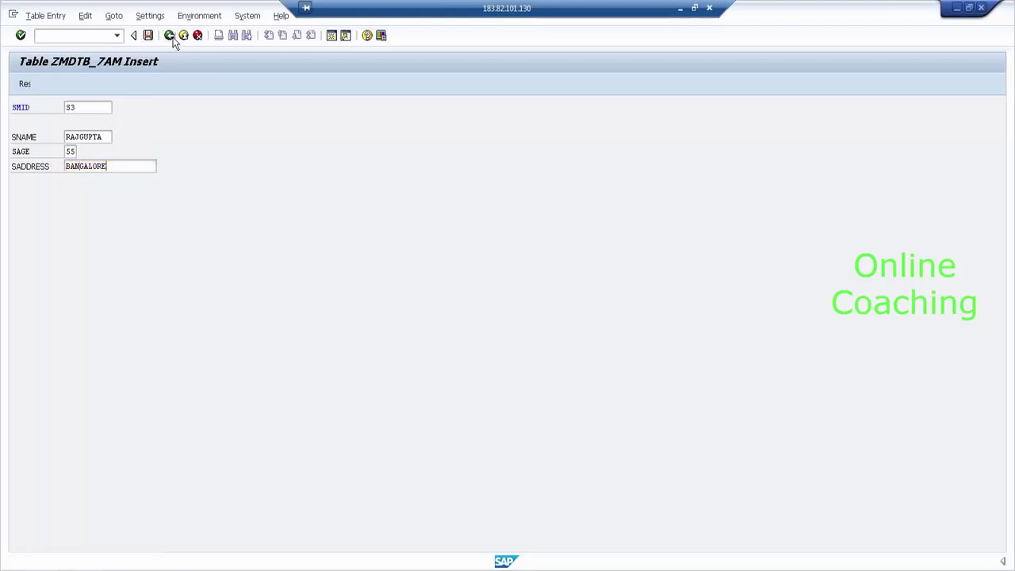
List ZMDTB_7AM's three entries in the Data Browser, then minimize SAP and open the Start menu
left_click(246, 84)
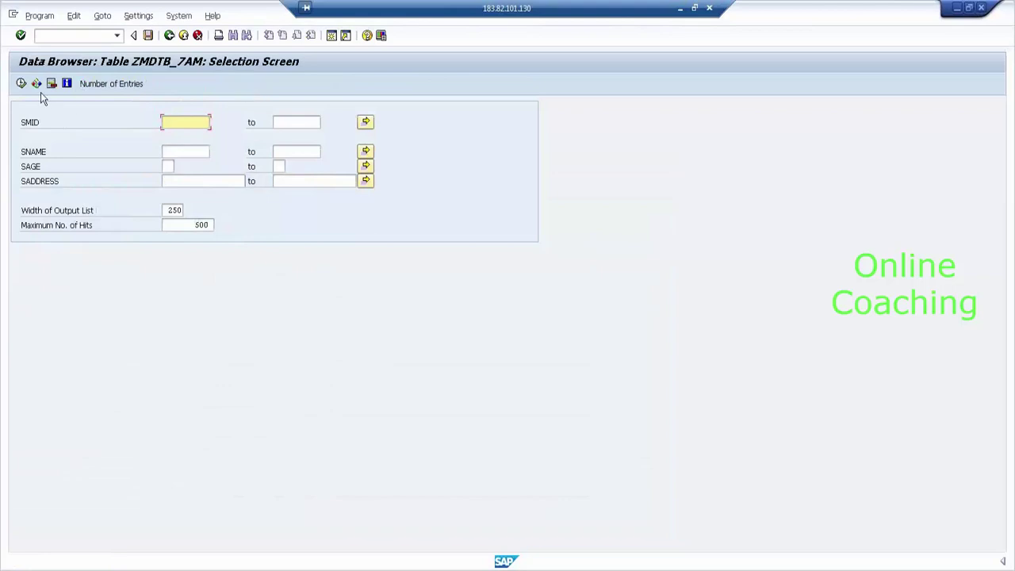
left_click(21, 83)
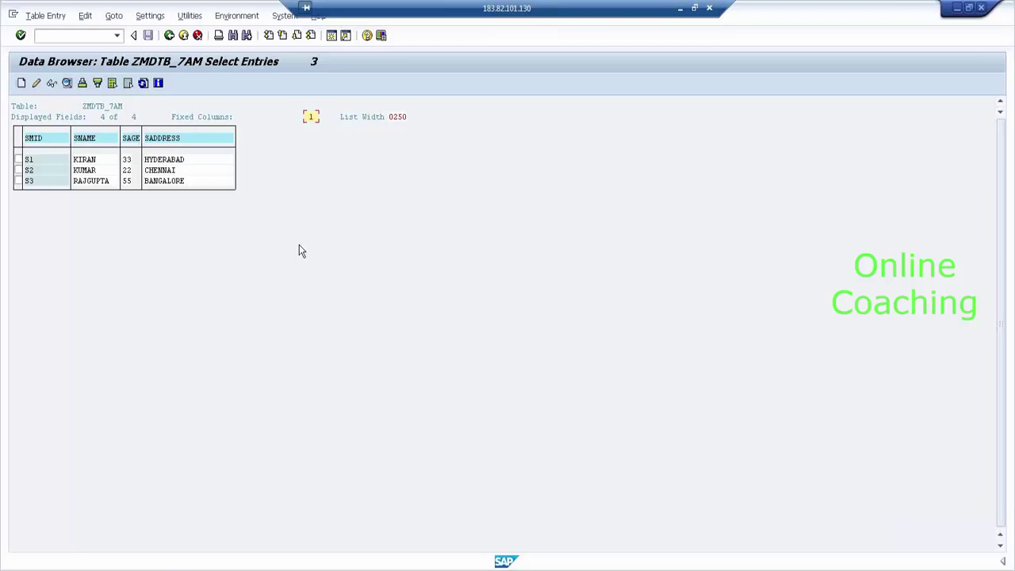
left_click(680, 11)
key("super")
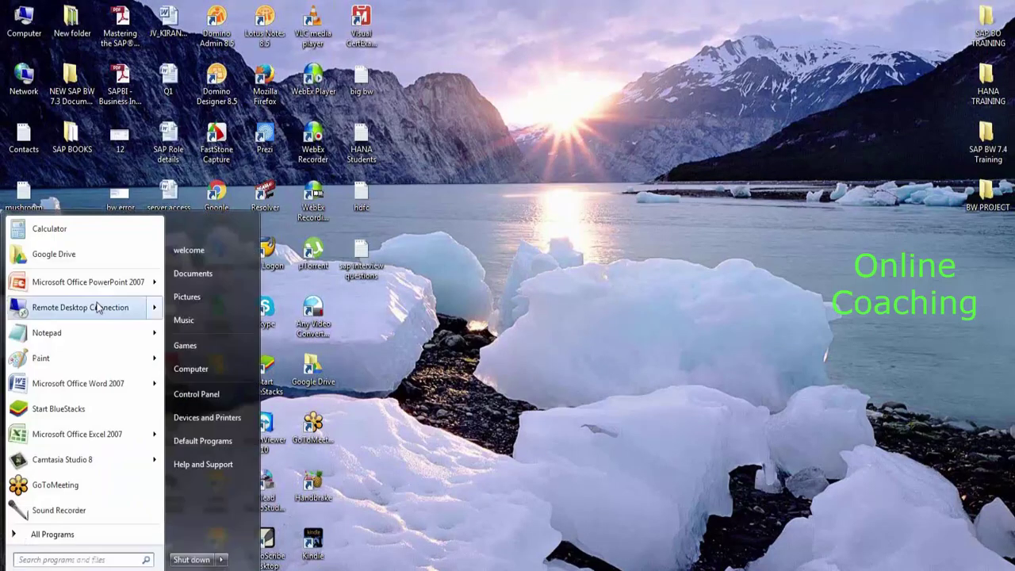
Open the PowerPoint presentation from the Start menu
left_click(88, 283)
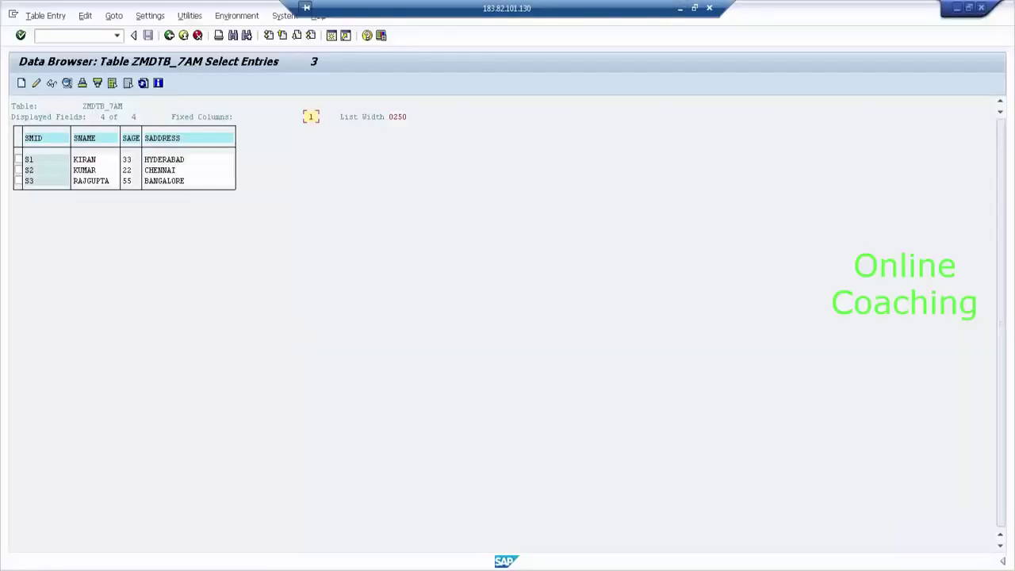
Back out of the Data Browser and ABAP Dictionary screens to SAP Easy Access
left_click(169, 36)
left_click(169, 37)
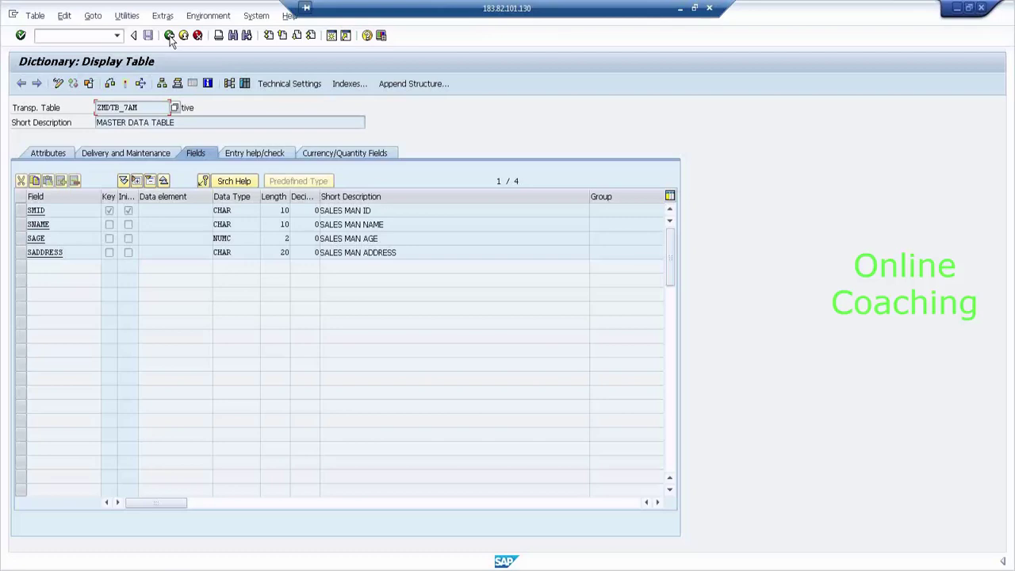
left_click(169, 36)
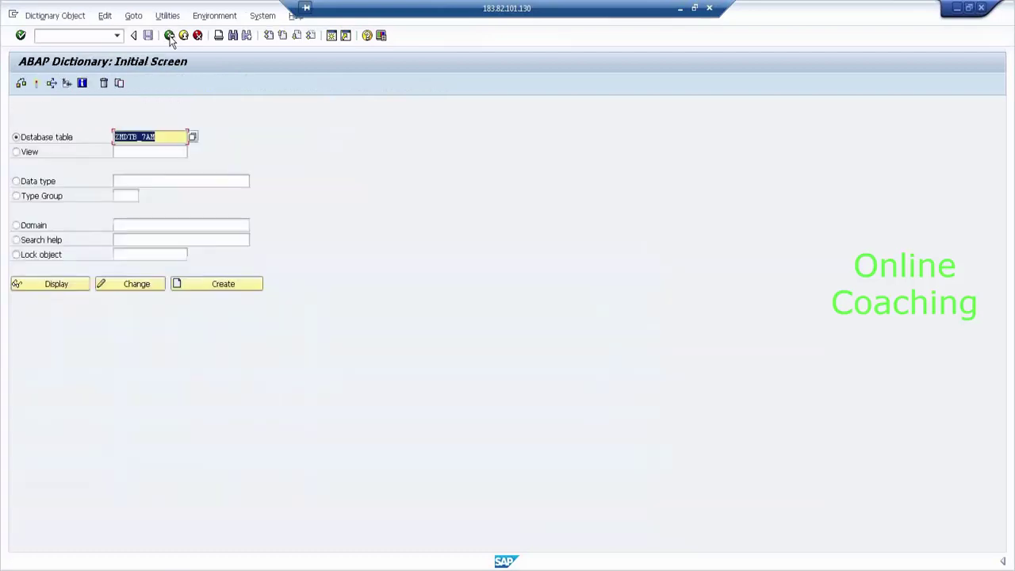
left_click(168, 36)
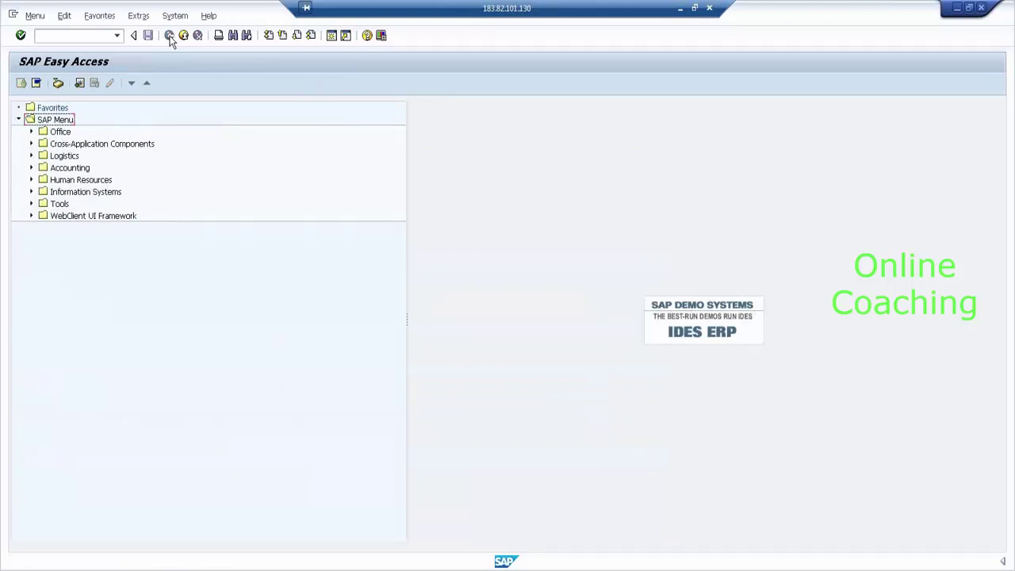
Run transaction SE11 to open the ABAP Dictionary
left_click(94, 36)
type("SE11")
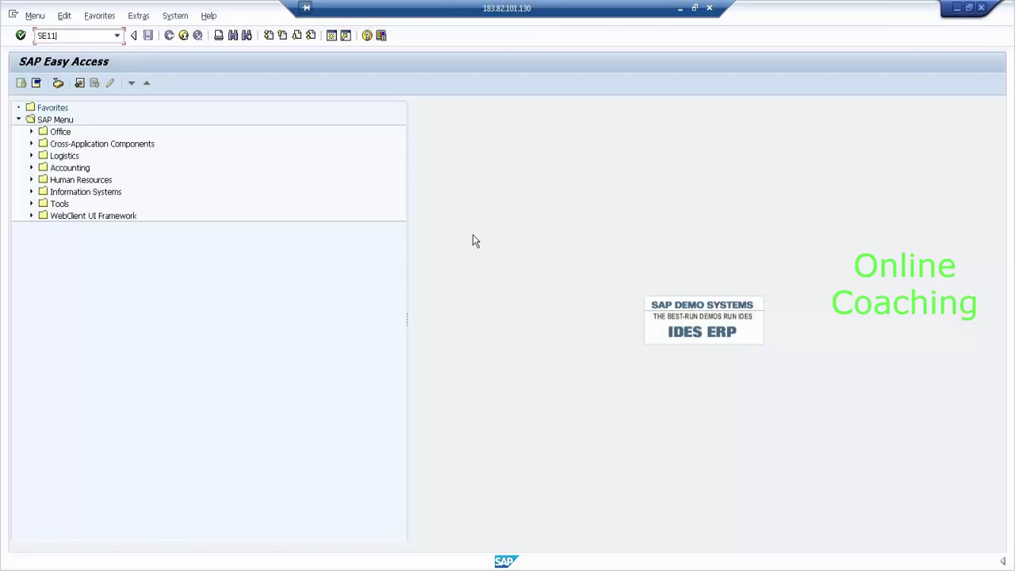
key("Return")
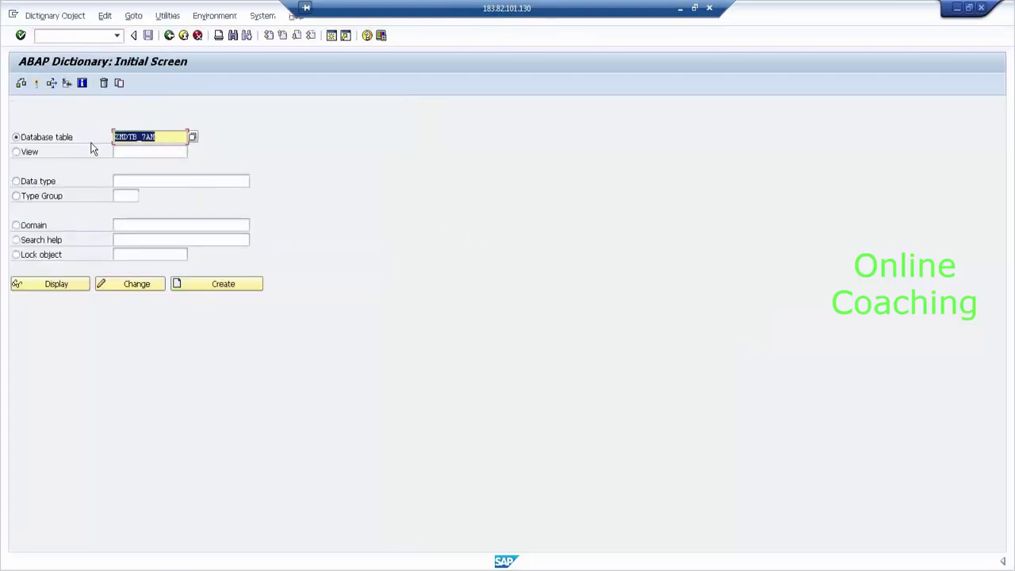
Create the new database table ZTDTB_7AM and move to its delivery class and short description fields
key("Delete")
type("ZTD")
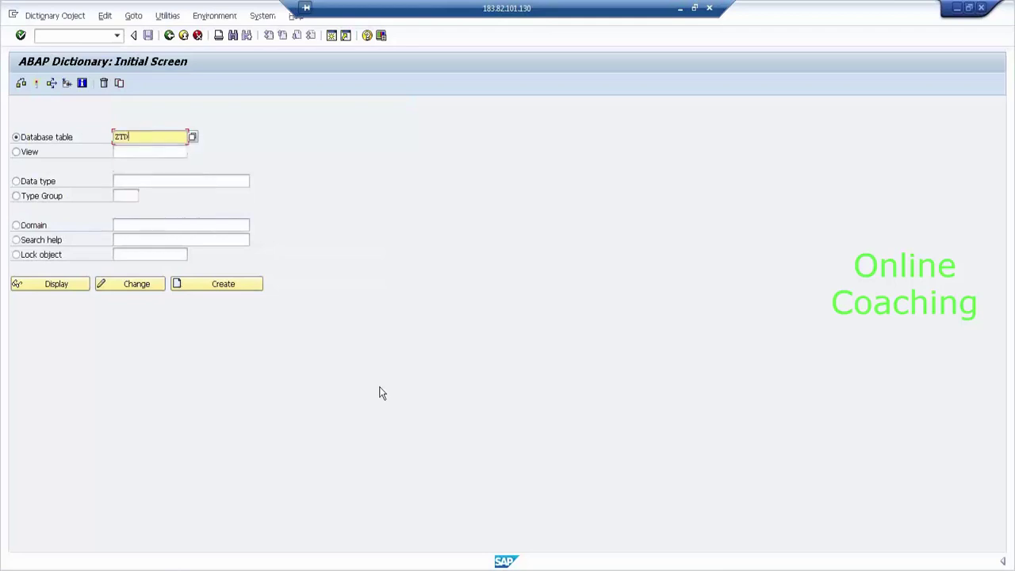
type("TB_7AM")
left_click(230, 283)
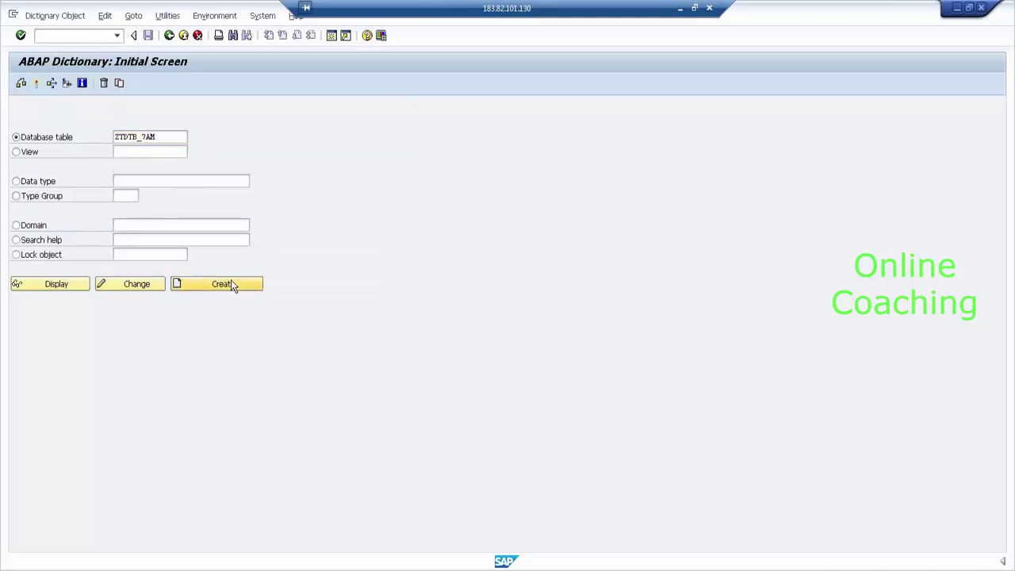
left_click(171, 195)
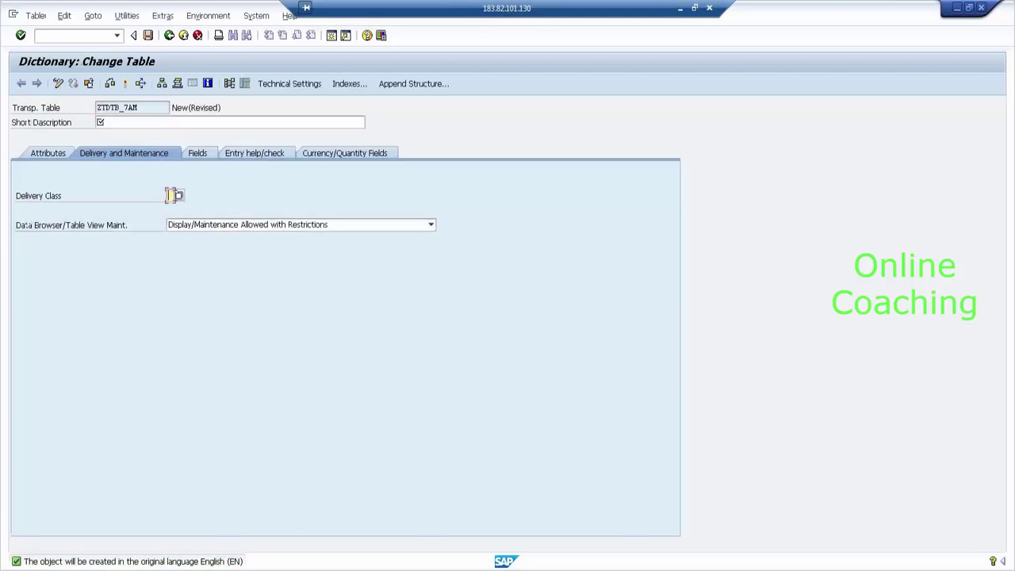
left_click(167, 122)
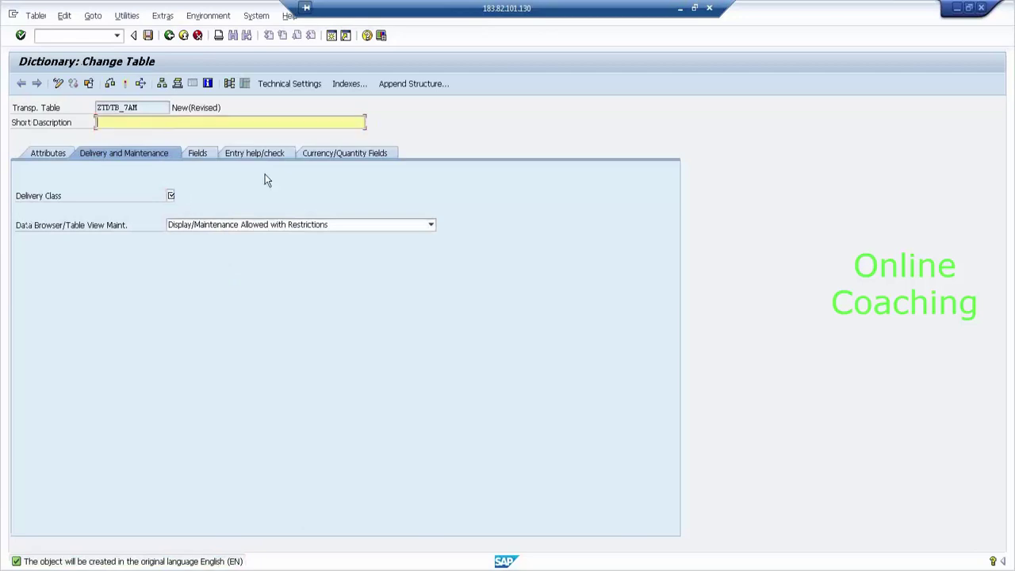
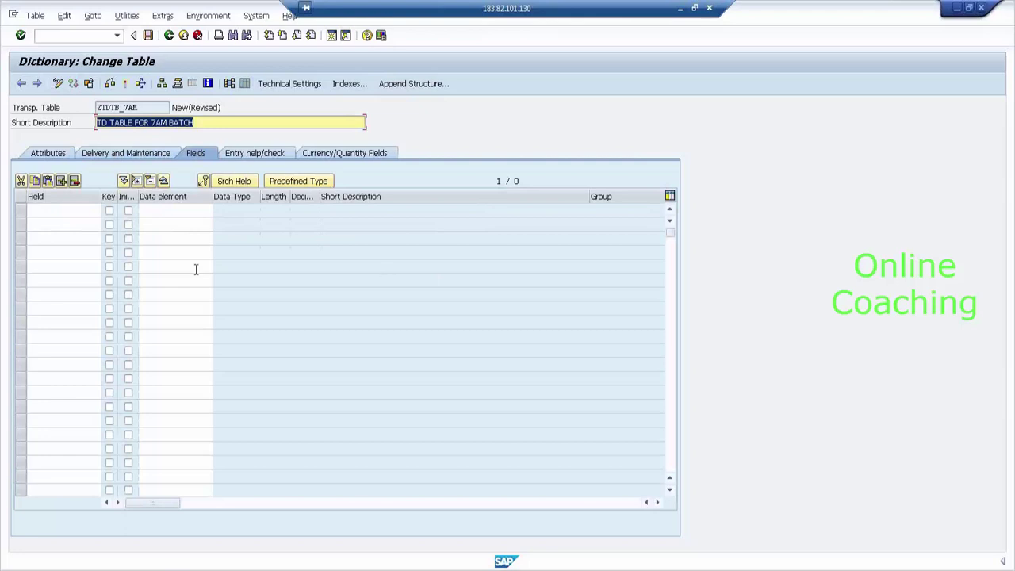
Enter ZPID as the first field name on the Fields tab of ZTDTB_7AM
left_click(82, 211)
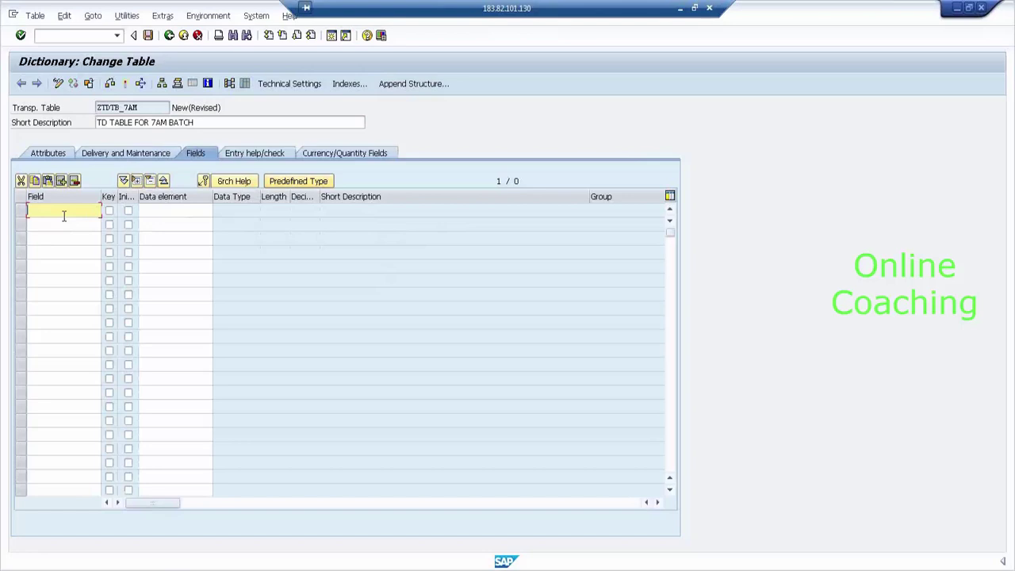
left_click(248, 209)
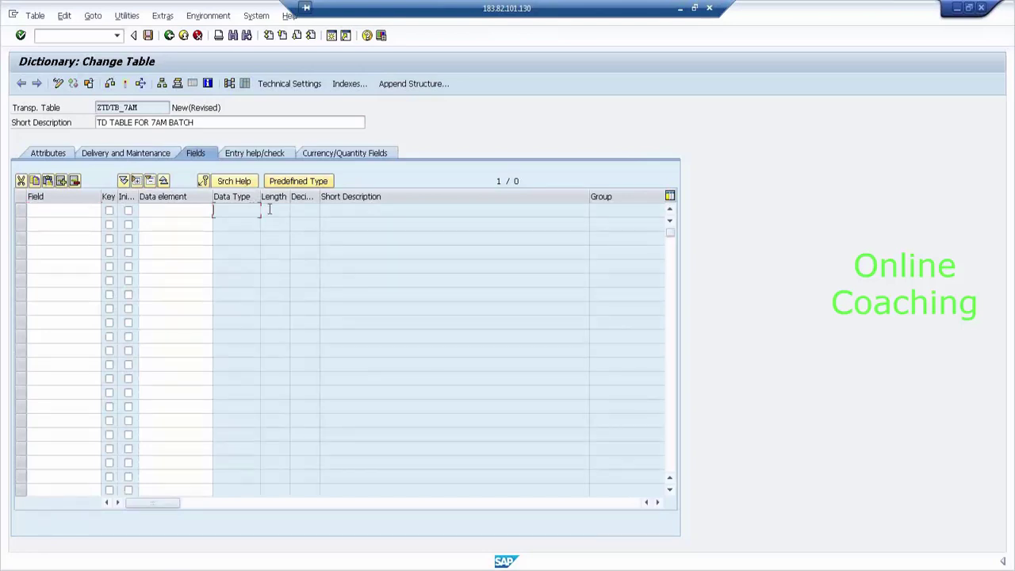
left_click(179, 211)
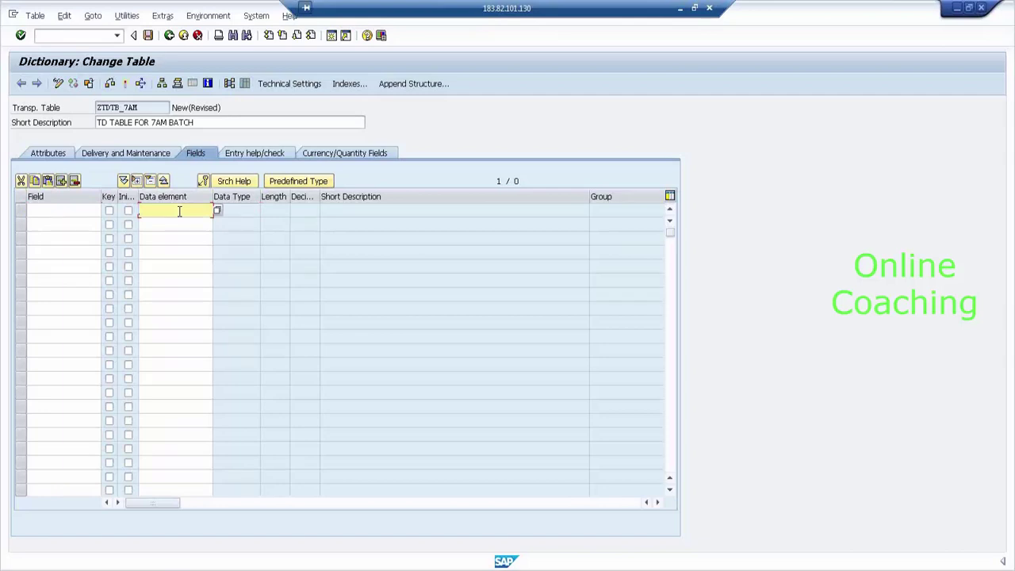
left_click(43, 211)
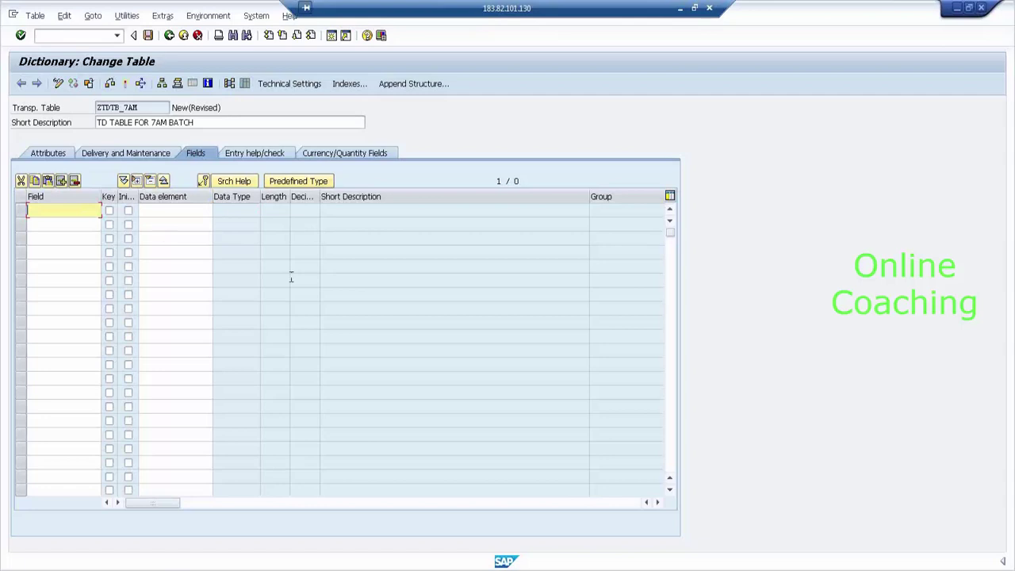
type("PID")
key("Return")
key("BackSpace")
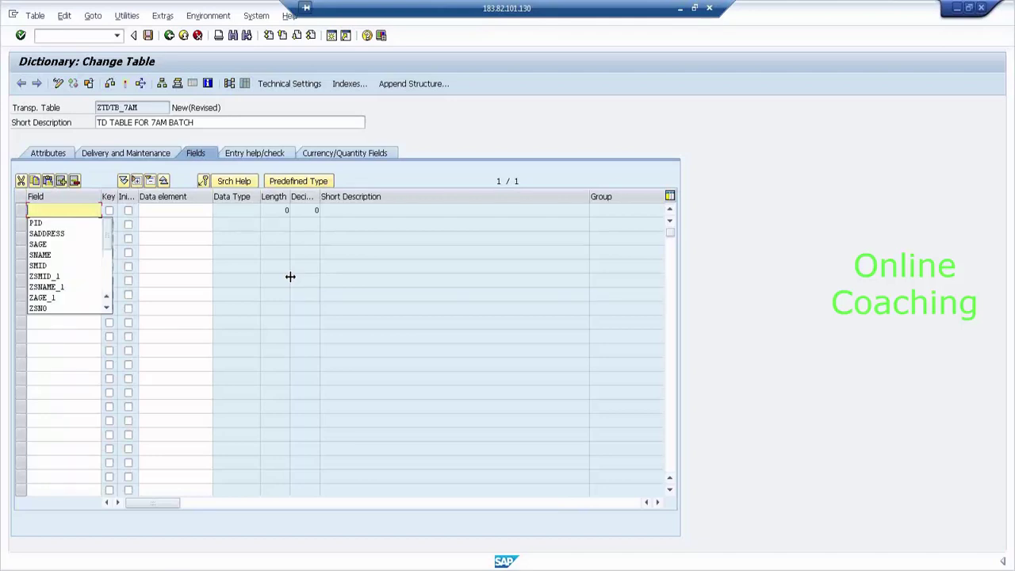
type("ZPID")
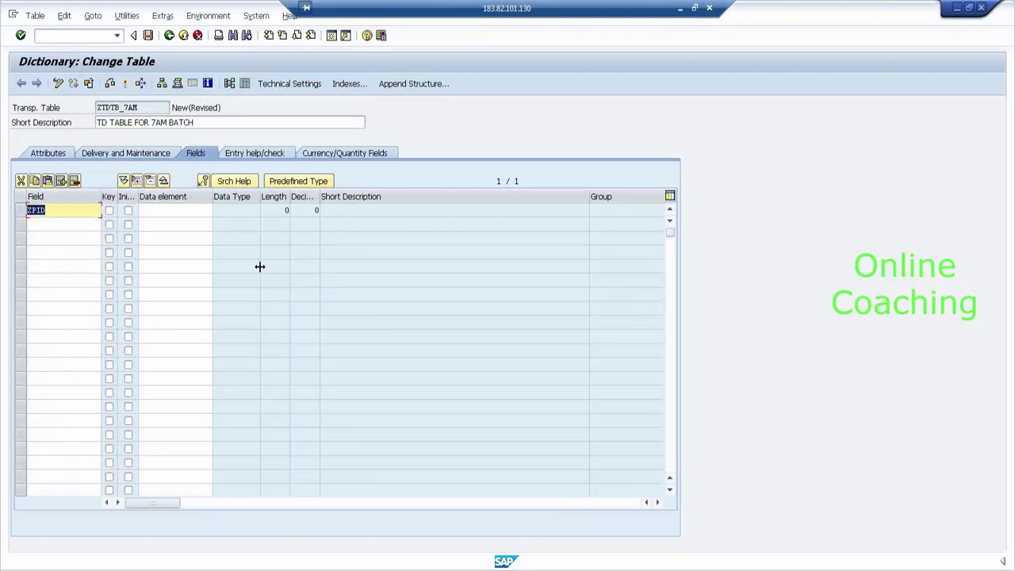
Assign data element ZPID7_DE to the ZPID field and confirm it
left_click(179, 211)
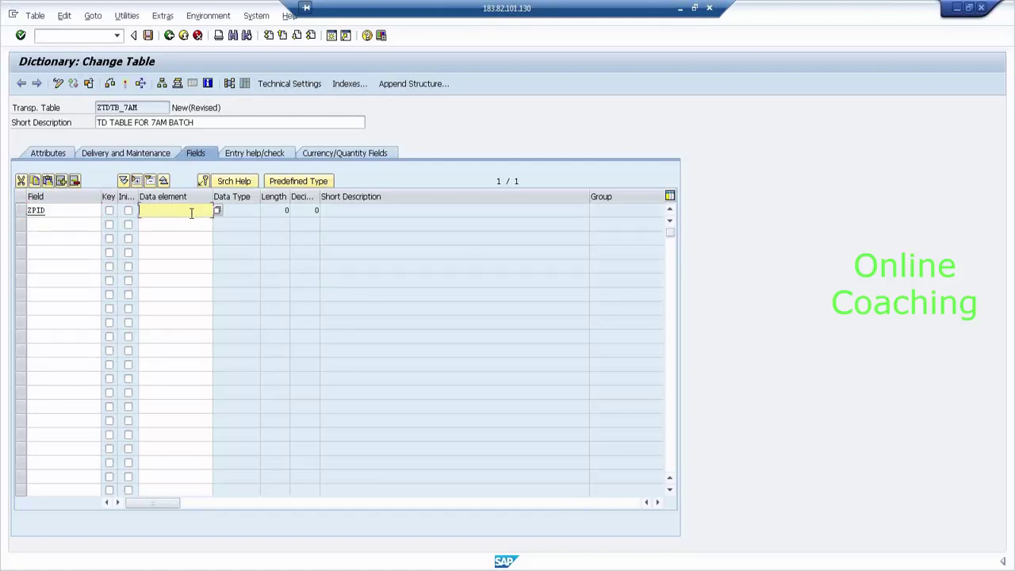
type("ZPID")
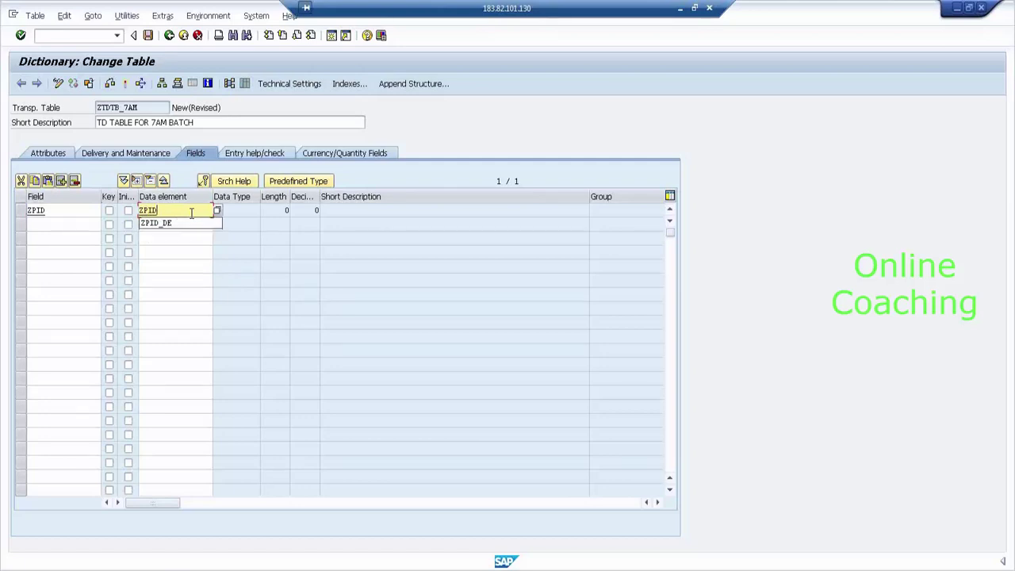
key("BackSpace")
key("BackSpace")
key("BackSpace")
key("BackSpace")
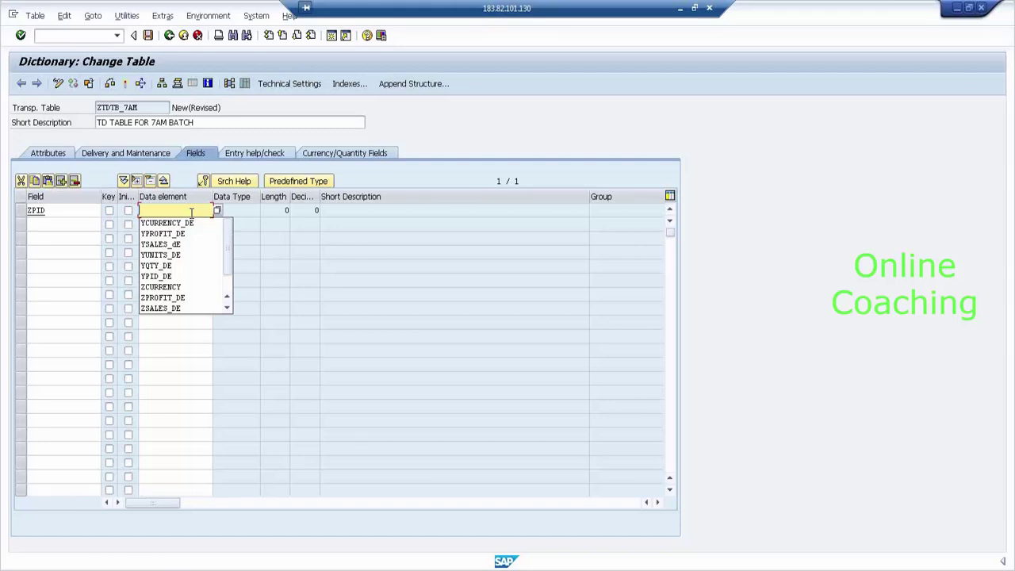
type("Z")
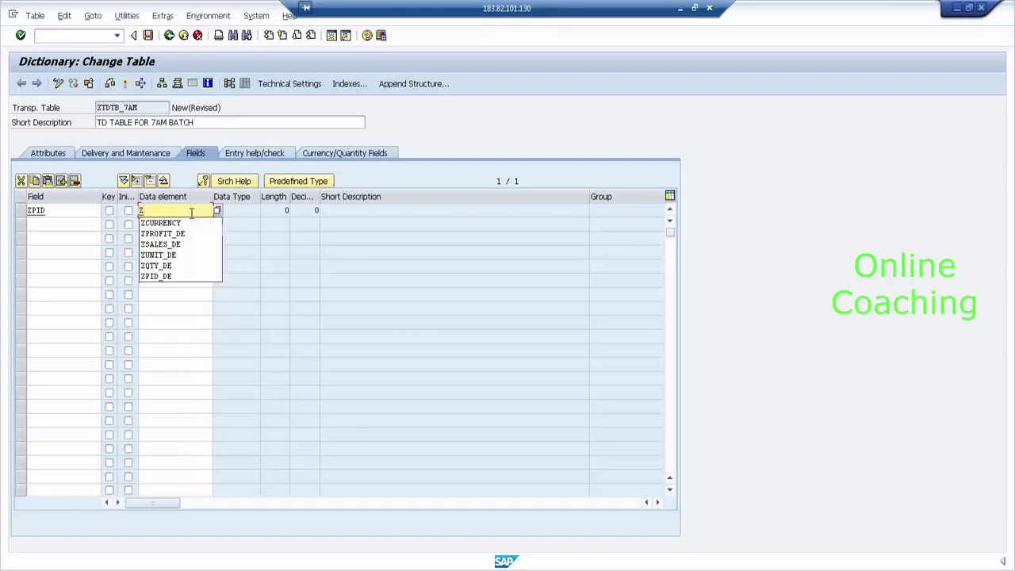
type("P")
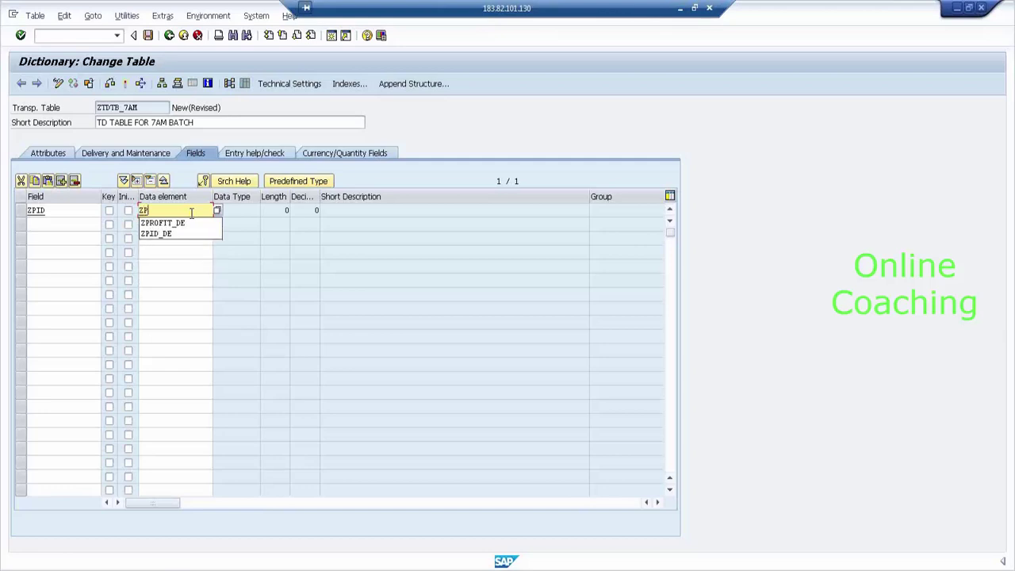
type("ID")
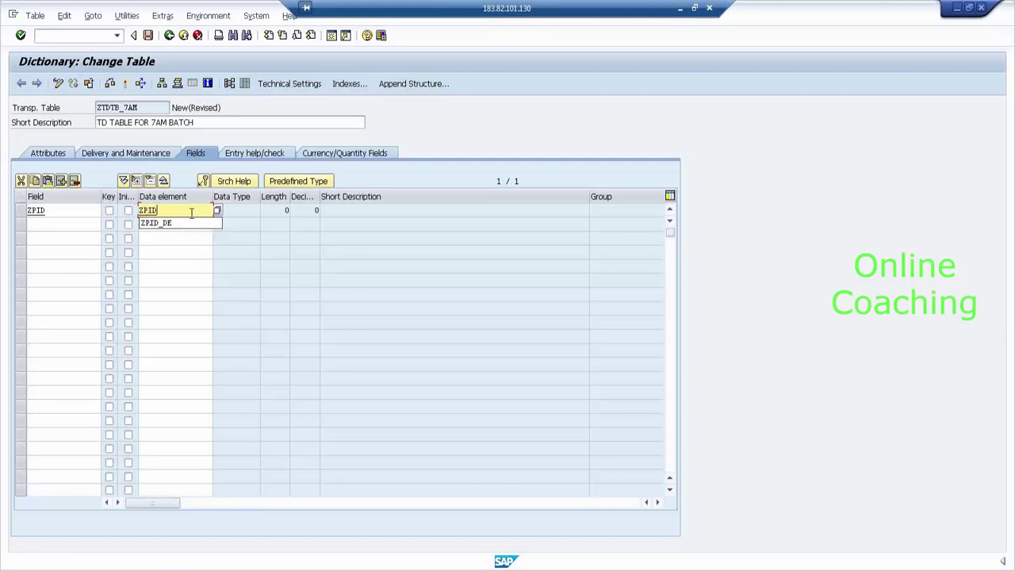
type("7_")
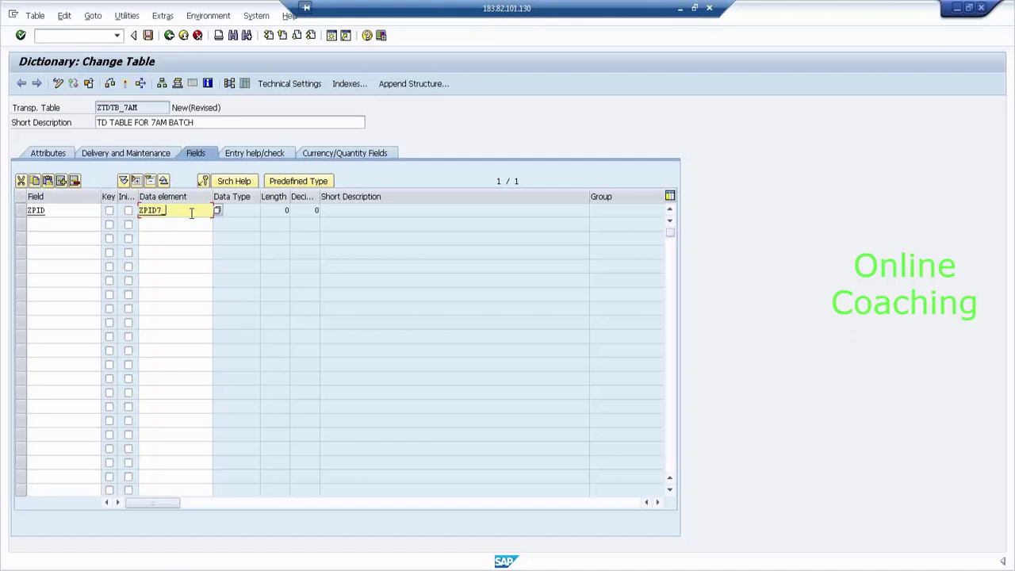
type("DE")
key("Return")
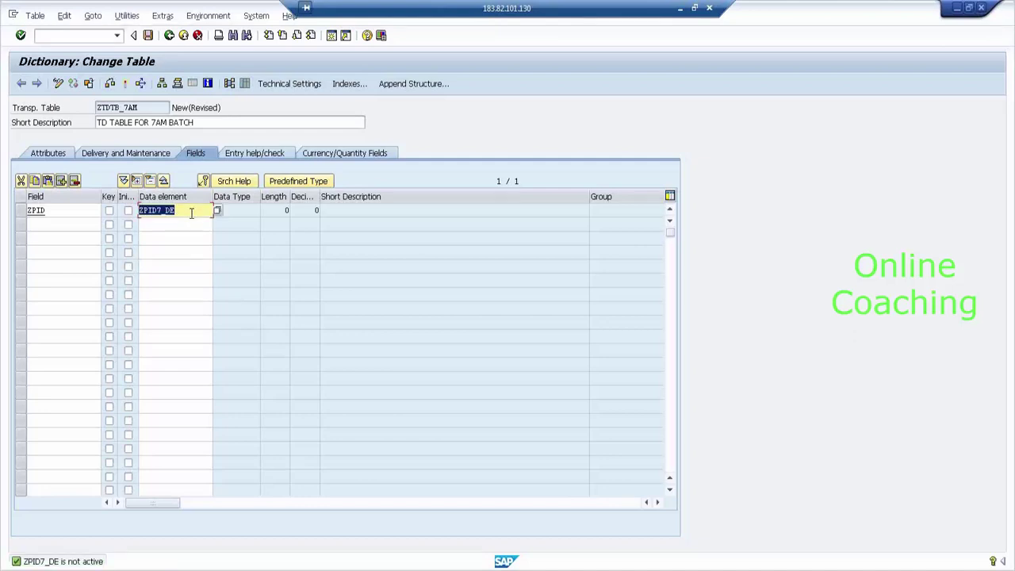
Save table ZTDTB_7AM to package ZPACK_7AM under request 'REQ FOR 7AM BATCH'
left_click(183, 213)
key("F3")
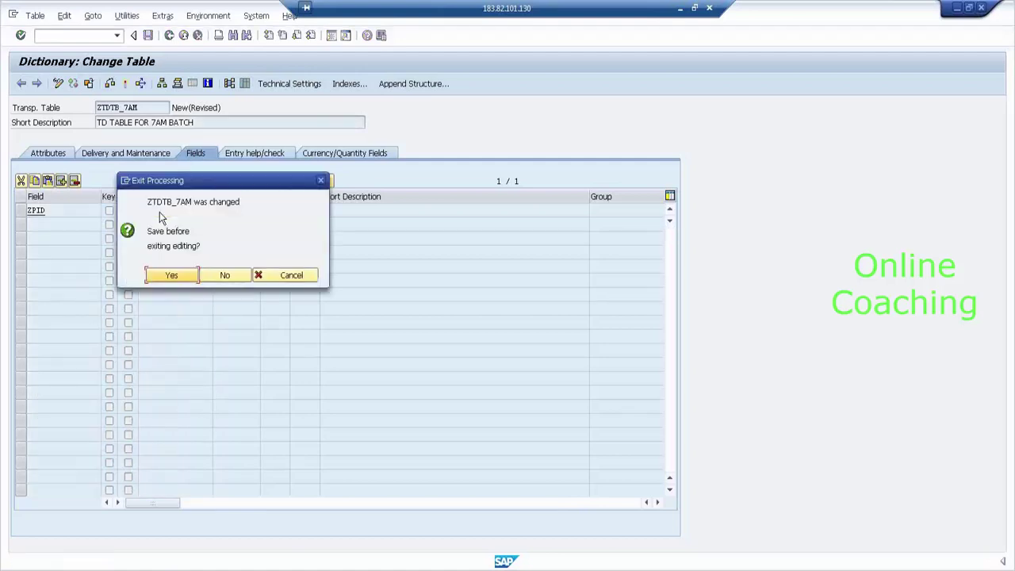
left_click(172, 275)
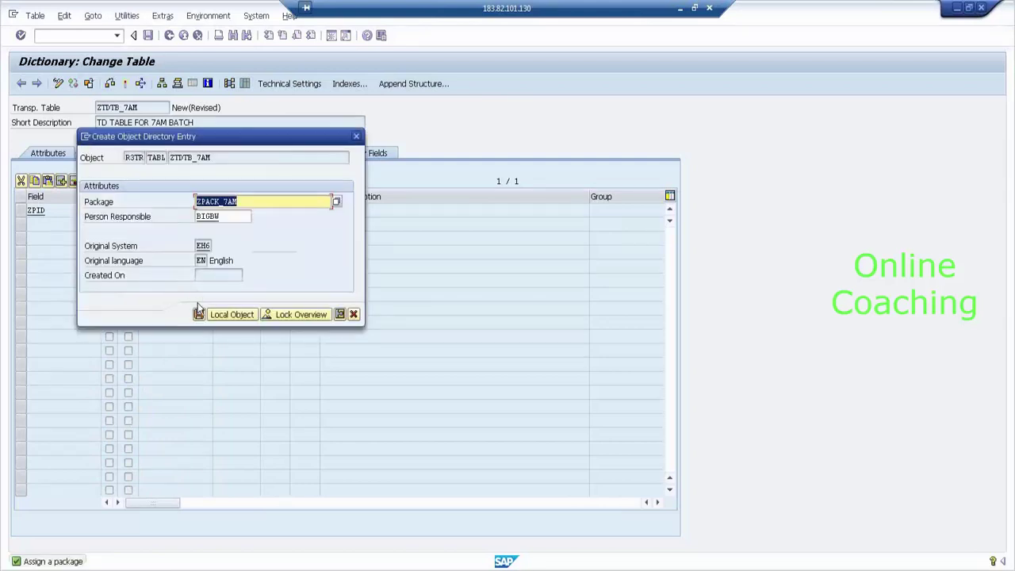
left_click(201, 314)
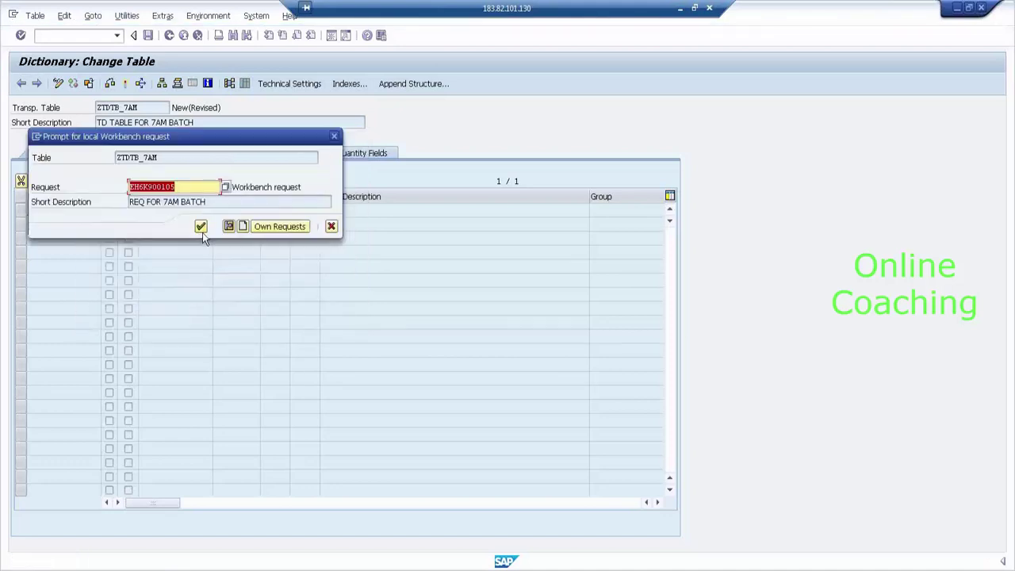
left_click(201, 227)
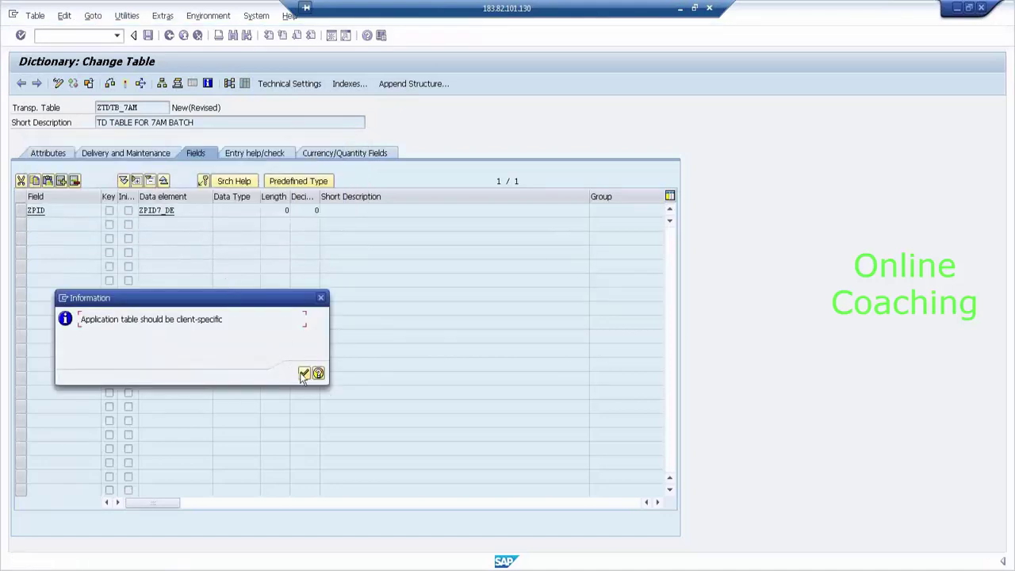
left_click(304, 373)
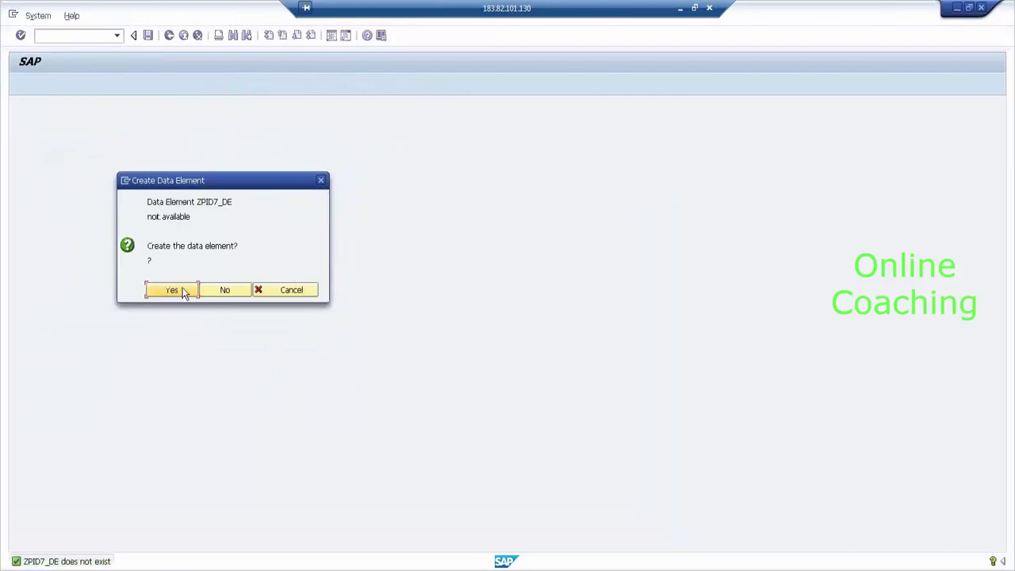
Create data element ZPID7_DE with the short description 'PIID DATA ELEMENT'
left_click(181, 291)
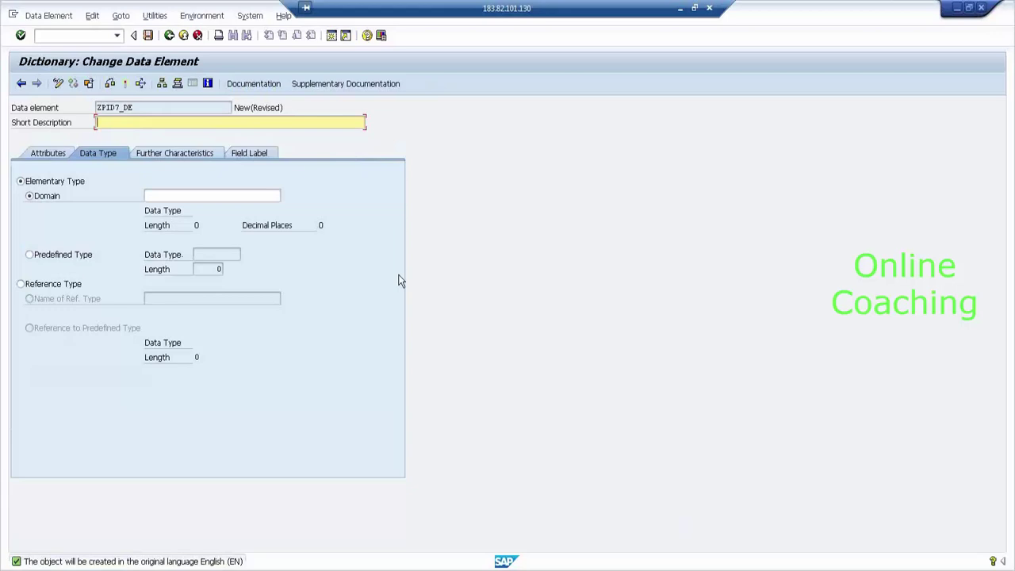
type("PIID DATA ELEMEN")
key("BackSpace")
key("BackSpace")
key("BackSpace")
key("BackSpace")
type("LEMENT")
left_click(169, 195)
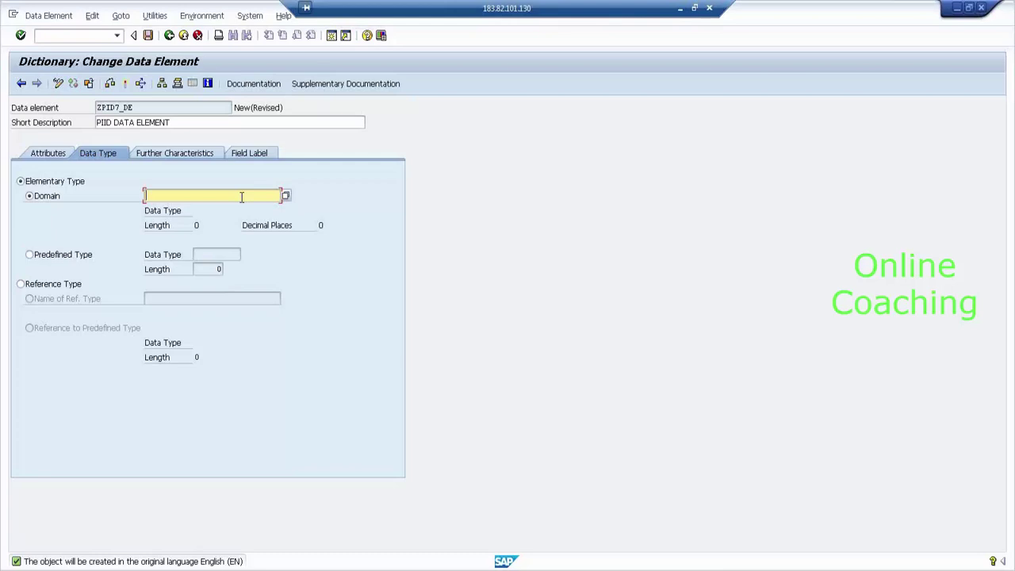
Set ZPID7_DE's domain to PID7_DM and navigate into that nonexistent domain
type("PID7_DM")
key("Return")
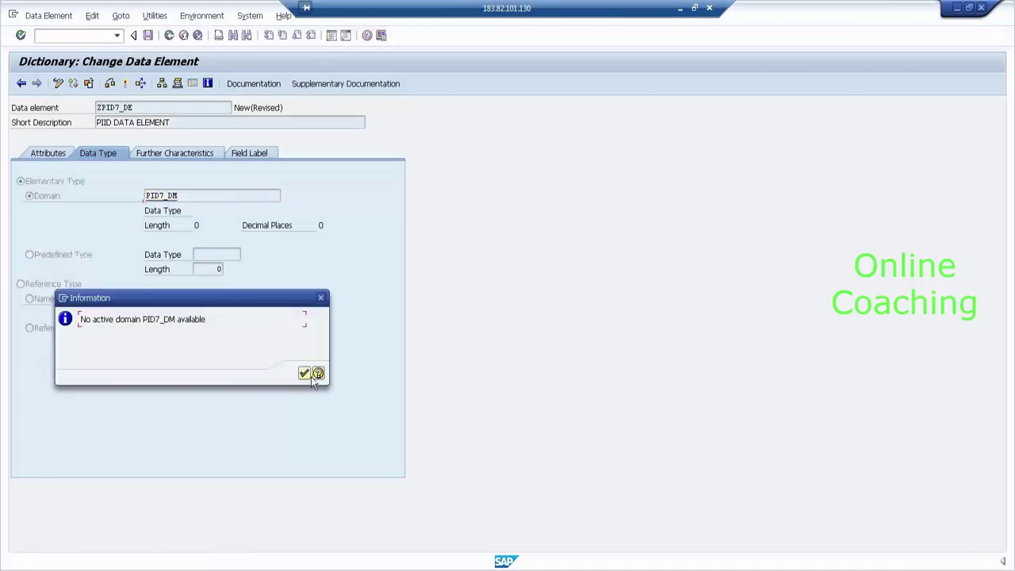
left_click(305, 373)
left_click(171, 192)
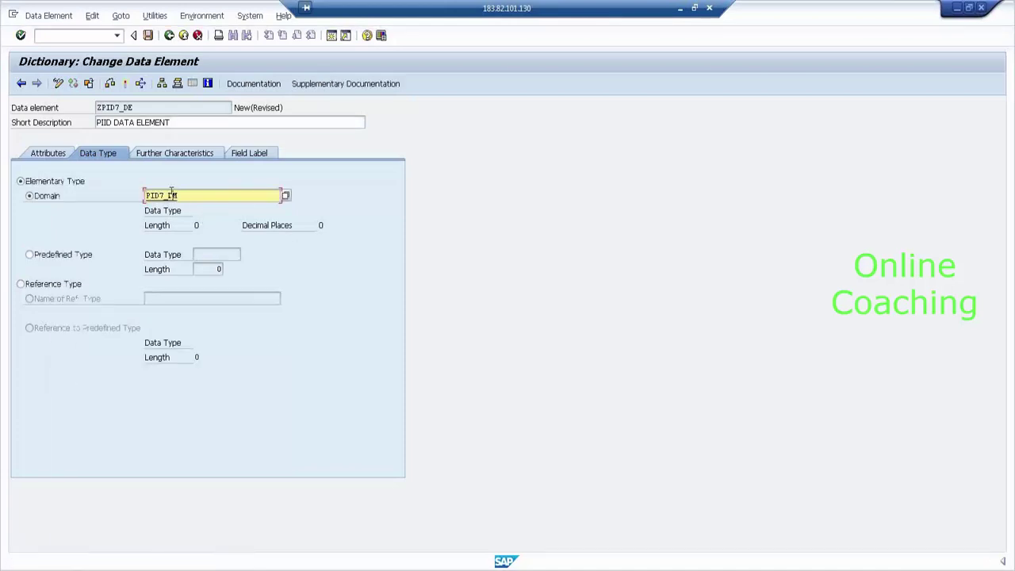
key("F3")
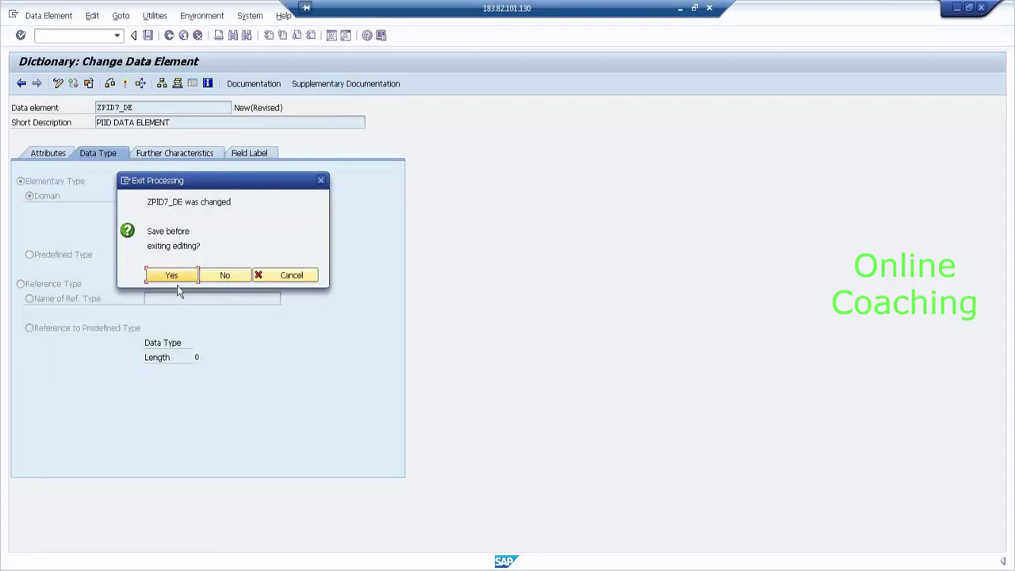
Save ZPID7_DE to package ZPACK_7AM on 'REQ FOR 7AM BATCH', then agree to create PID7_DM
left_click(178, 276)
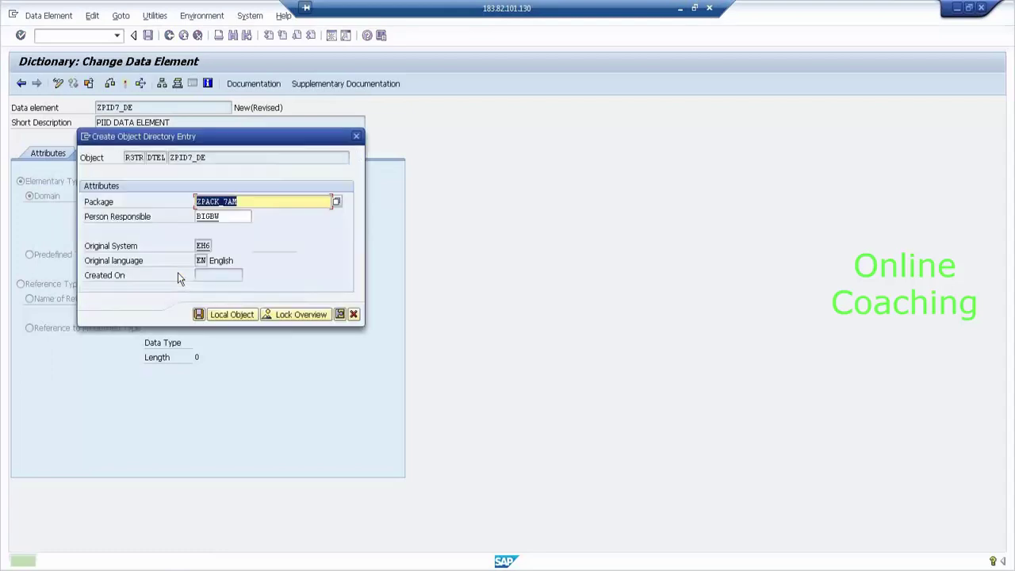
left_click(198, 314)
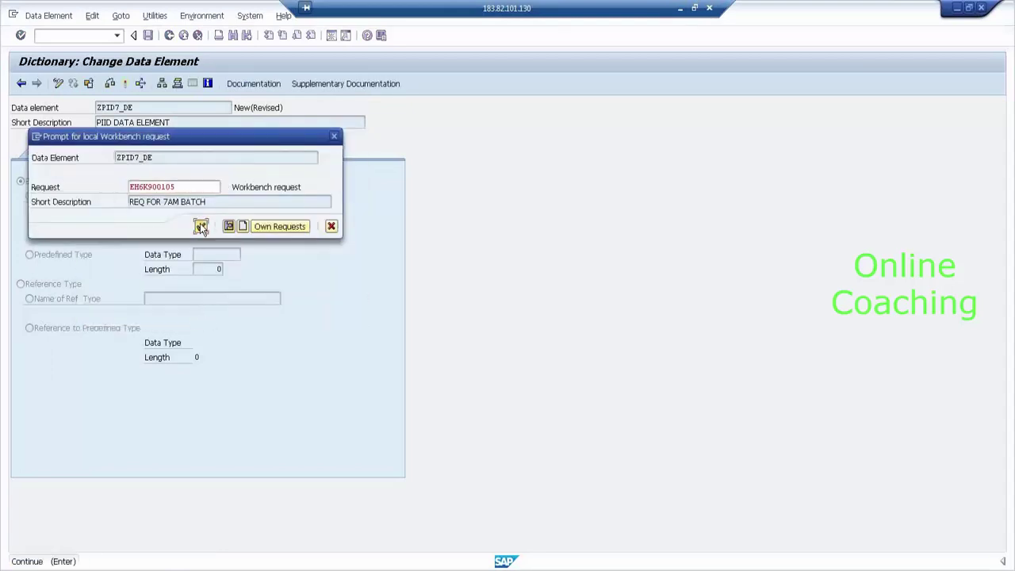
left_click(202, 228)
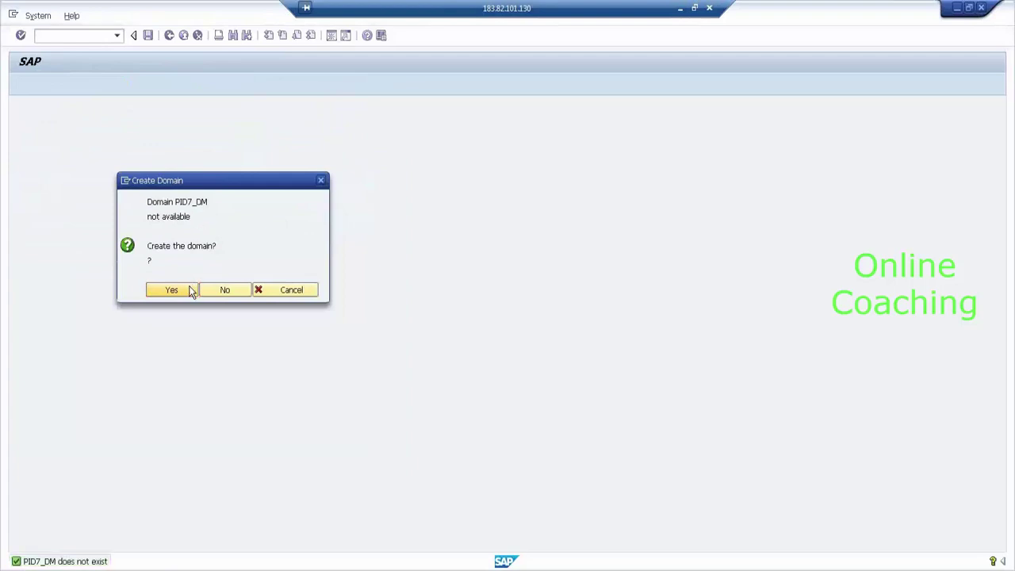
left_click(191, 288)
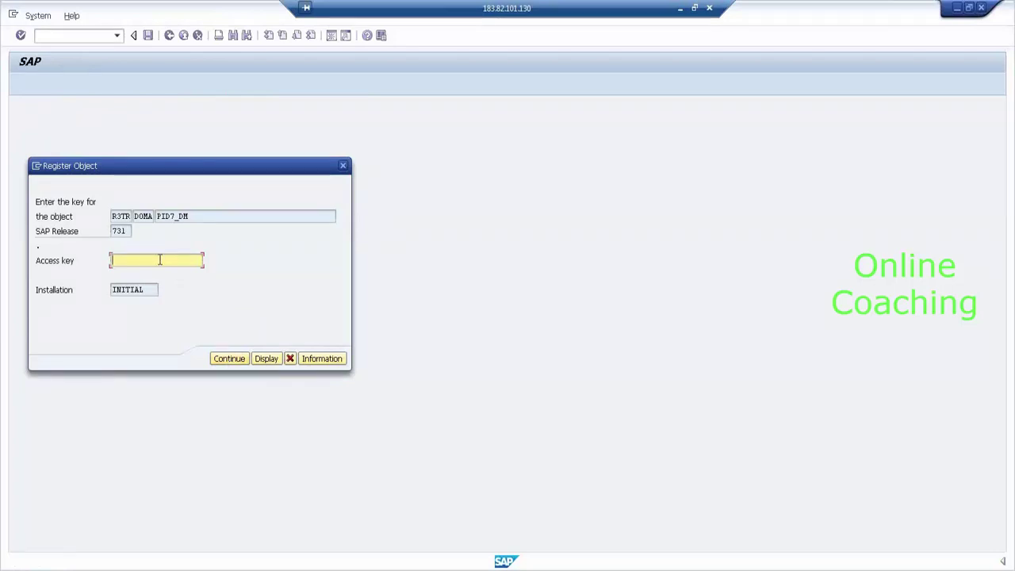
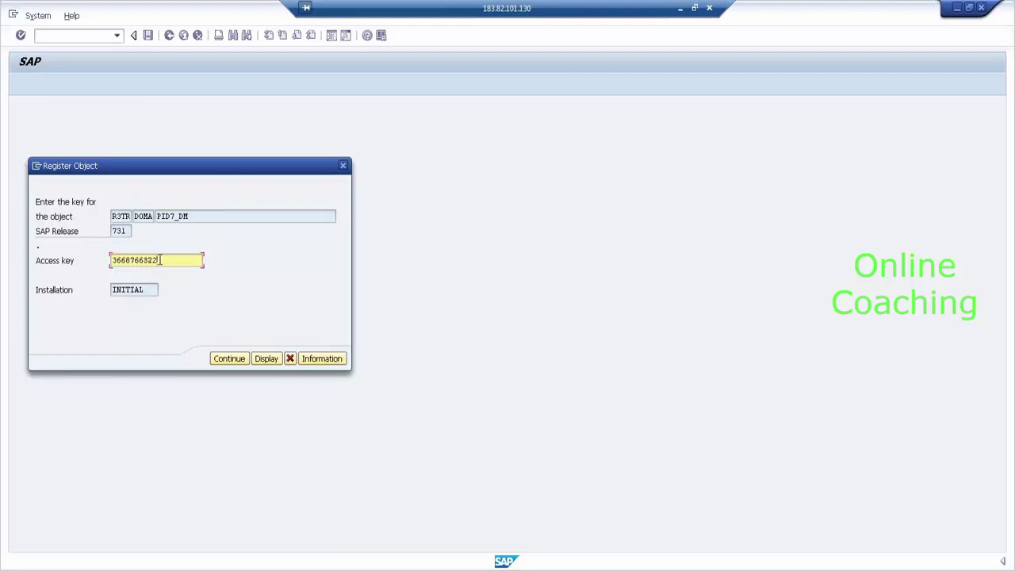
Enter and submit the access key to register domain PID7_DM, which is rejected
key("BackSpace")
key("BackSpace")
key("BackSpace")
key("BackSpace")
key("BackSpace")
key("BackSpace")
key("BackSpace")
key("BackSpace")
key("Return")
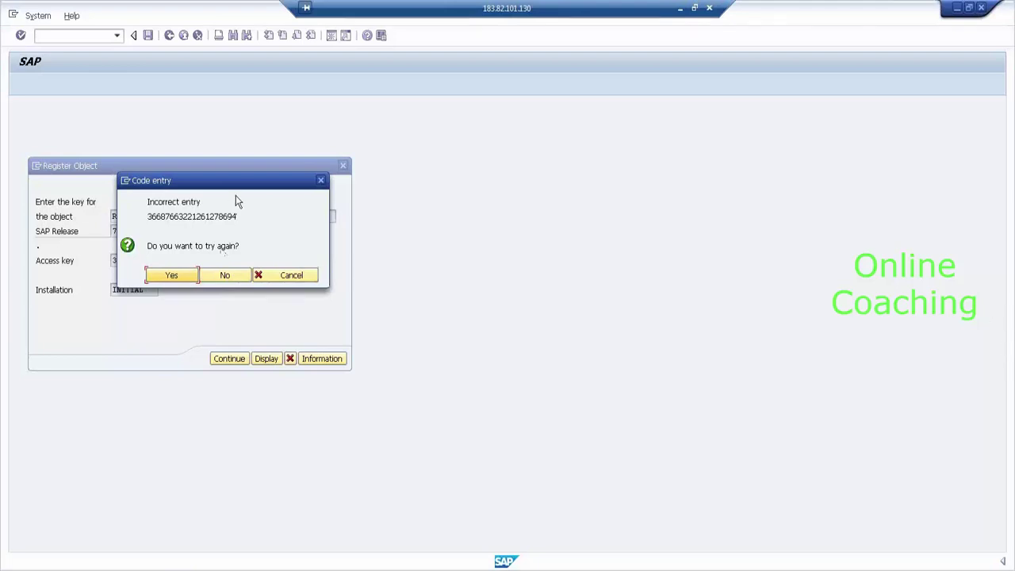
left_click_drag(287, 182, 495, 141)
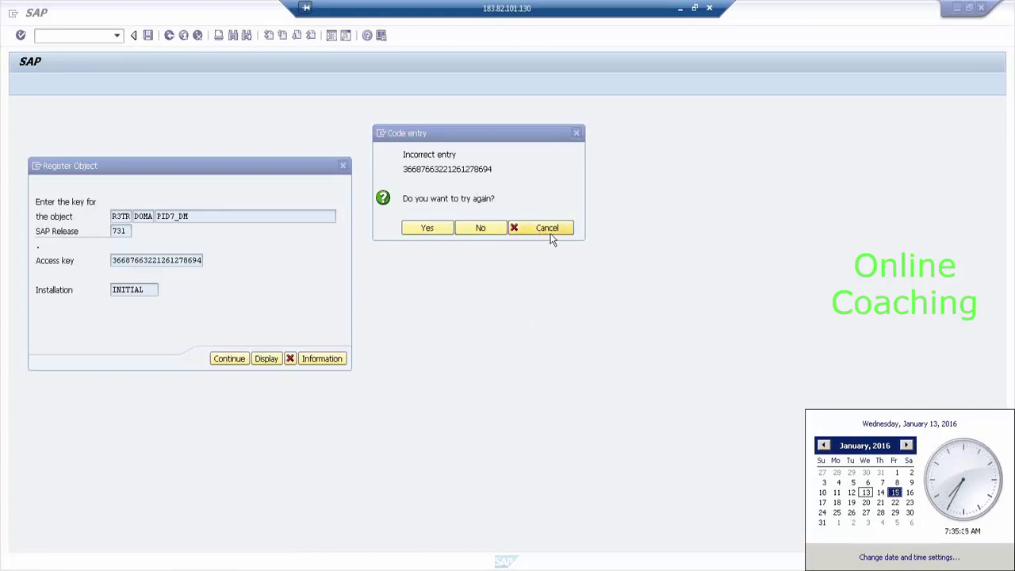
Cancel the rejected access key and request creation of domain PID7_DM again
left_click(550, 232)
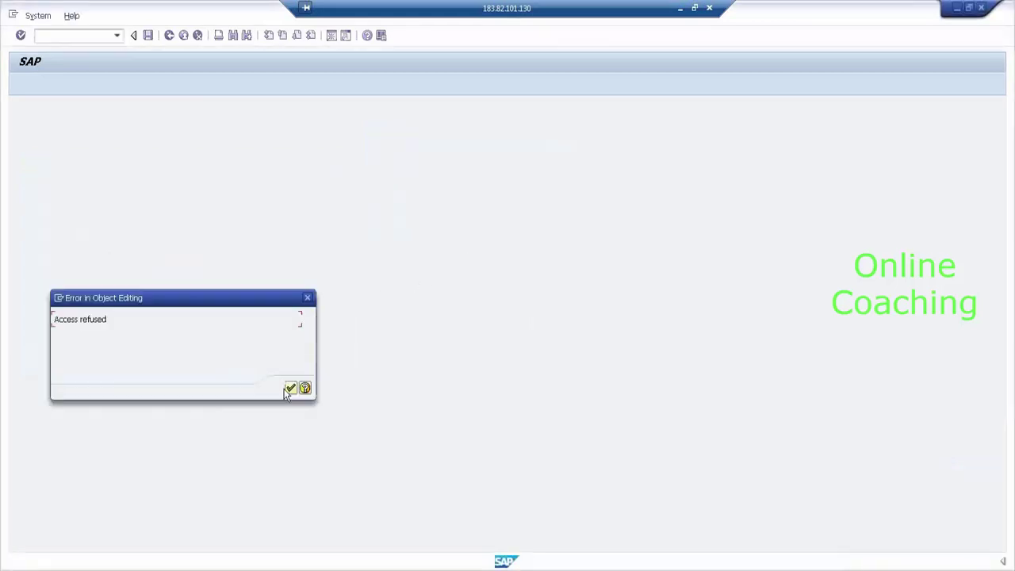
left_click(291, 388)
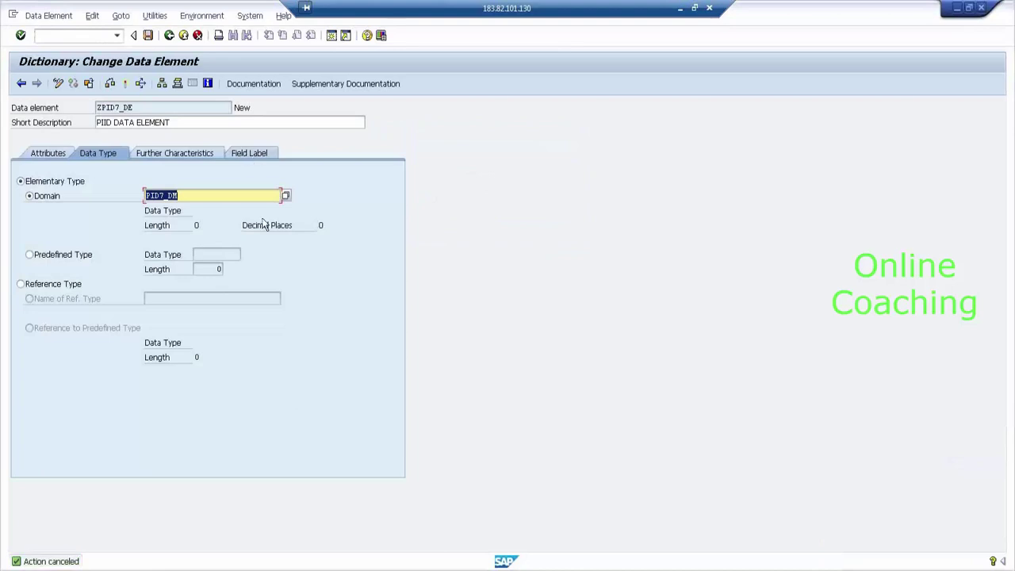
double_click(164, 196)
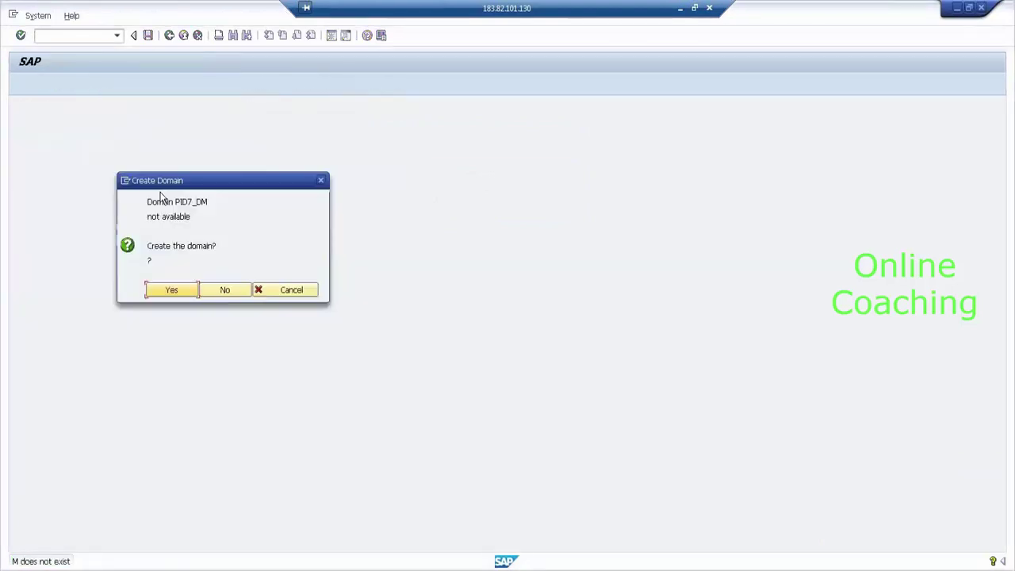
left_click(184, 290)
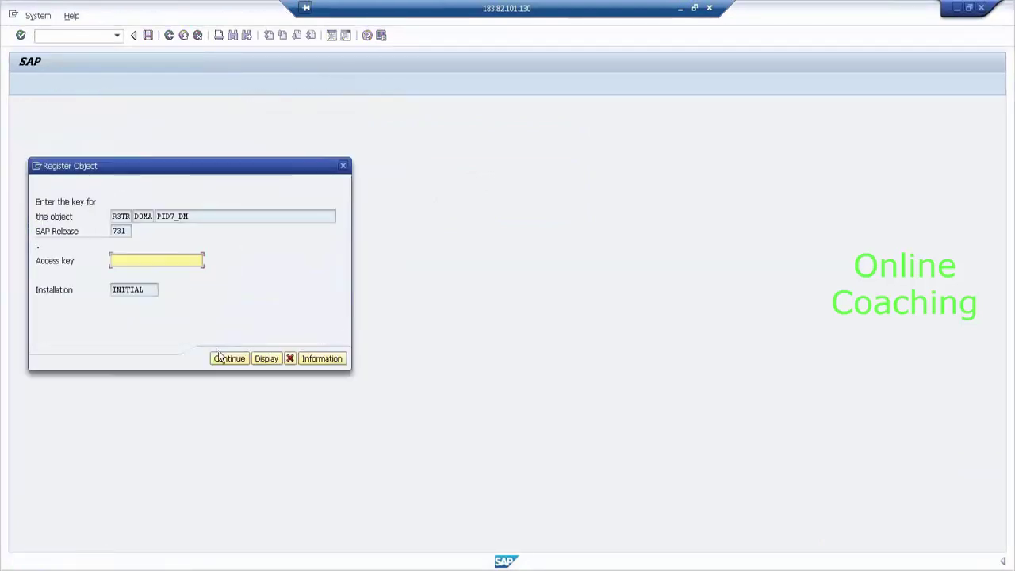